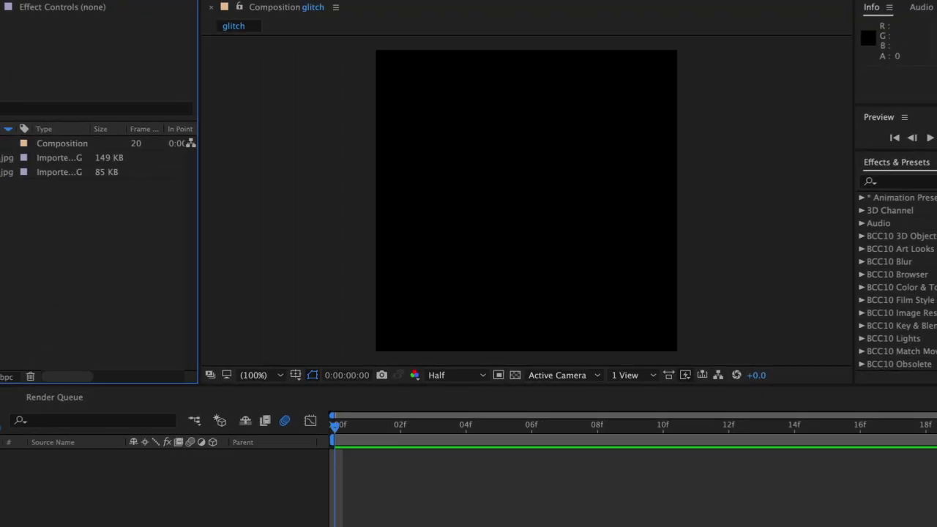
Add the first pink JPG to the 'glitch' composition as layer 1
{"action": "mouse_move", "coordinate": [32, 169]}
{"action": "left_mouse_down"}
{"action": "mouse_move", "coordinate": [339, 437]}
{"action": "mouse_move", "coordinate": [605, 434]}
{"action": "left_mouse_up"}
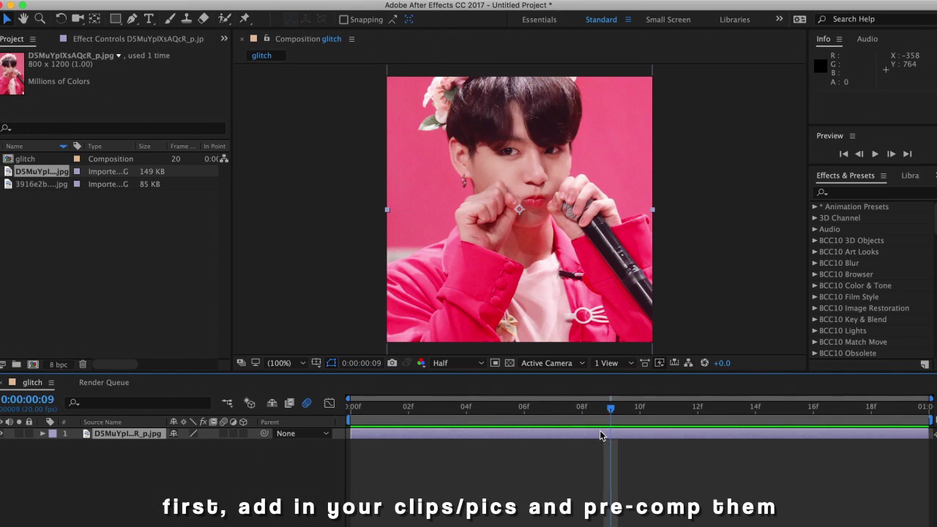
Trim the first photo to end at frame 8 and scale it to 101%
{"action": "key", "text": "ctrl+shift+d"}
{"action": "key", "text": "Delete"}
{"action": "key", "text": "Home"}
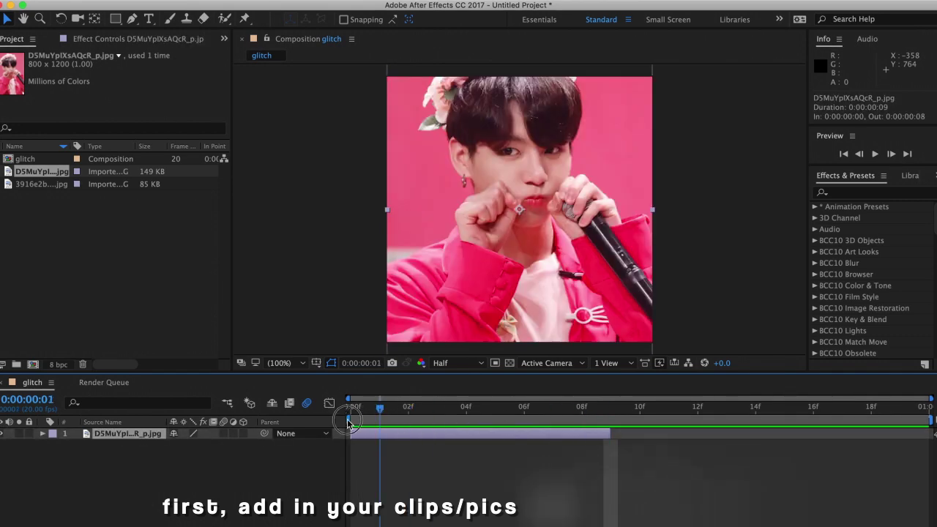
{"action": "key", "text": "s"}
{"action": "left_click", "coordinate": [217, 446]}
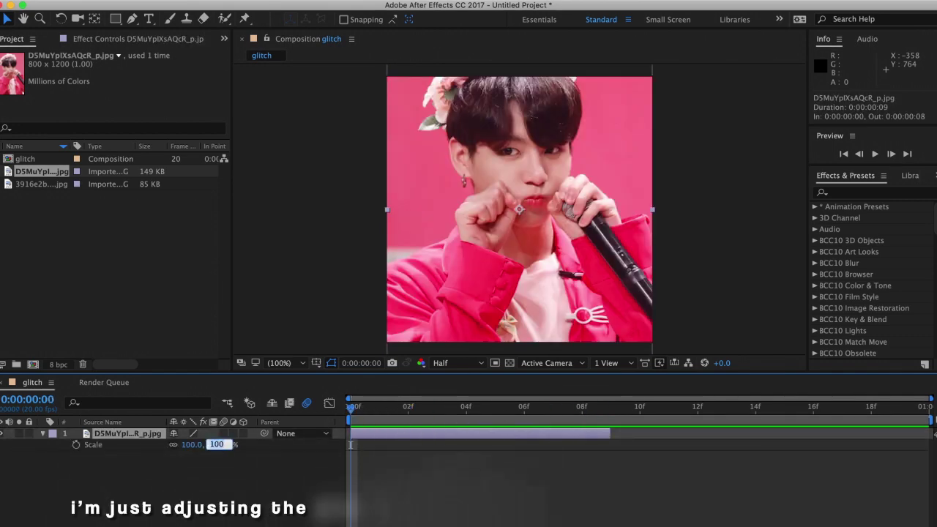
{"action": "type", "text": "101"}
{"action": "key", "text": "Return"}
Lower the first photo to position 400,527 and pre-compose it into 'Comp 1'
{"action": "key", "text": "p"}
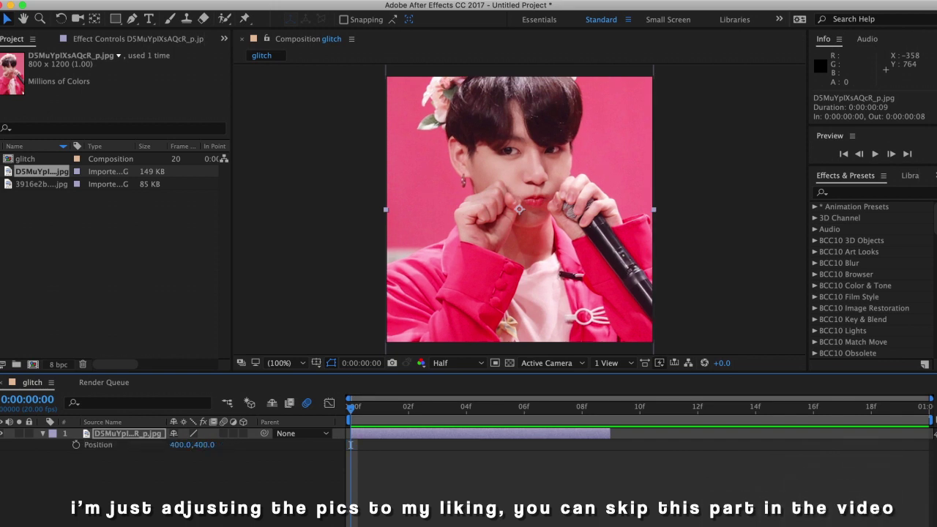
{"action": "left_click_drag", "start_coordinate": [204, 445], "coordinate": [287, 445]}
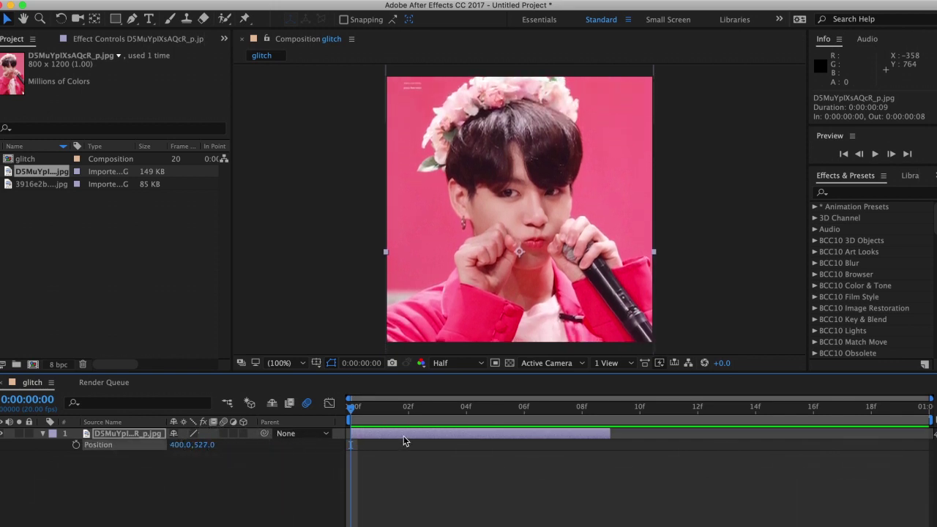
{"action": "key", "text": "ctrl+shift+c"}
{"action": "left_click", "coordinate": [577, 320]}
Place the second photo at frame 9, scaled to 106% at position 400,475
{"action": "left_click", "coordinate": [618, 406]}
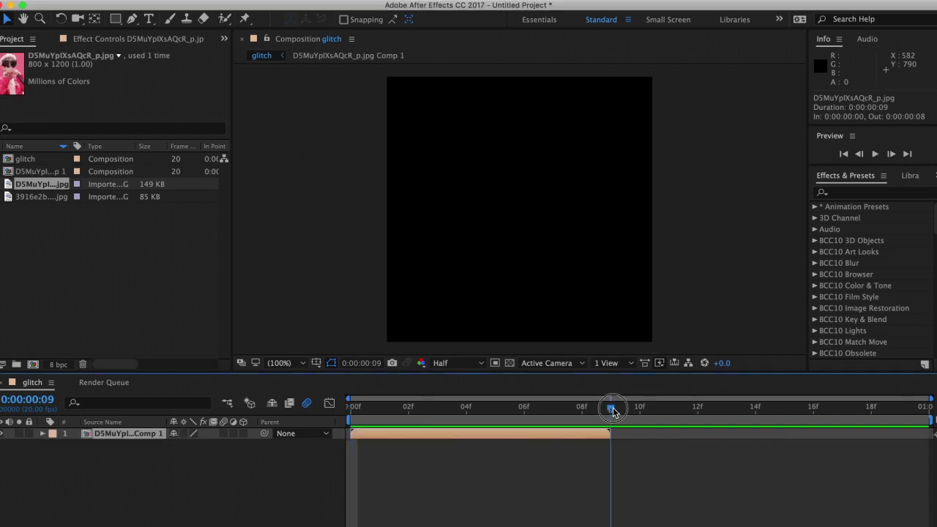
{"action": "left_click_drag", "start_coordinate": [40, 197], "coordinate": [619, 443]}
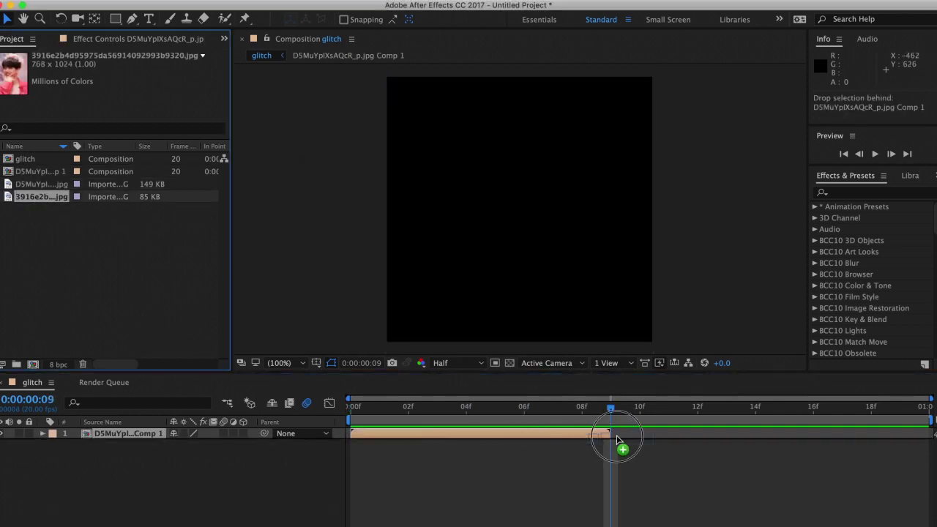
{"action": "key", "text": "s"}
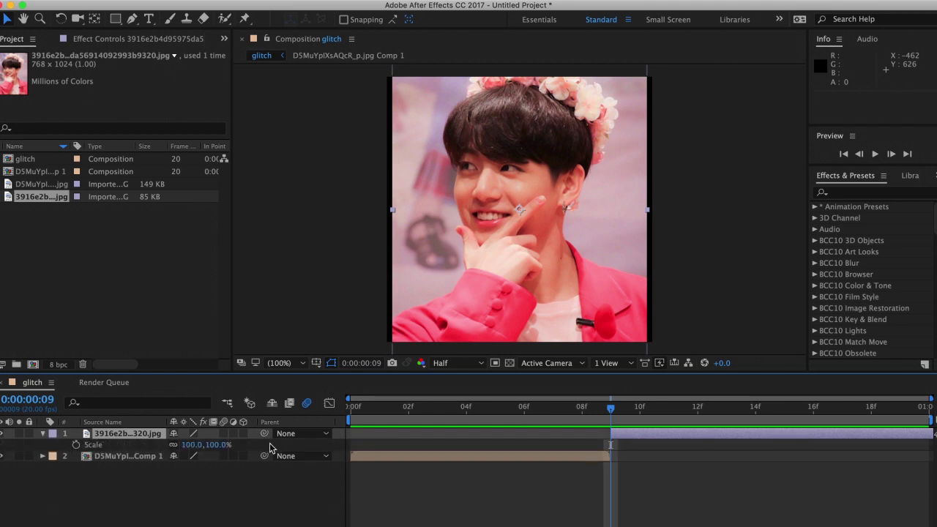
{"action": "left_click_drag", "start_coordinate": [220, 445], "coordinate": [268, 453]}
{"action": "key", "text": "p"}
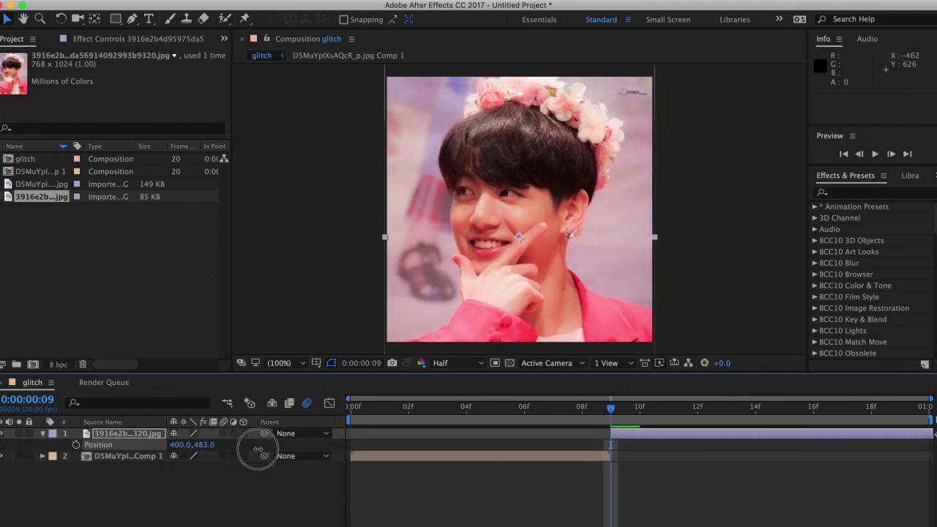
Pre-compose the second photo, then scrub its frames and return to the start
{"action": "key", "text": "ctrl+shift+c"}
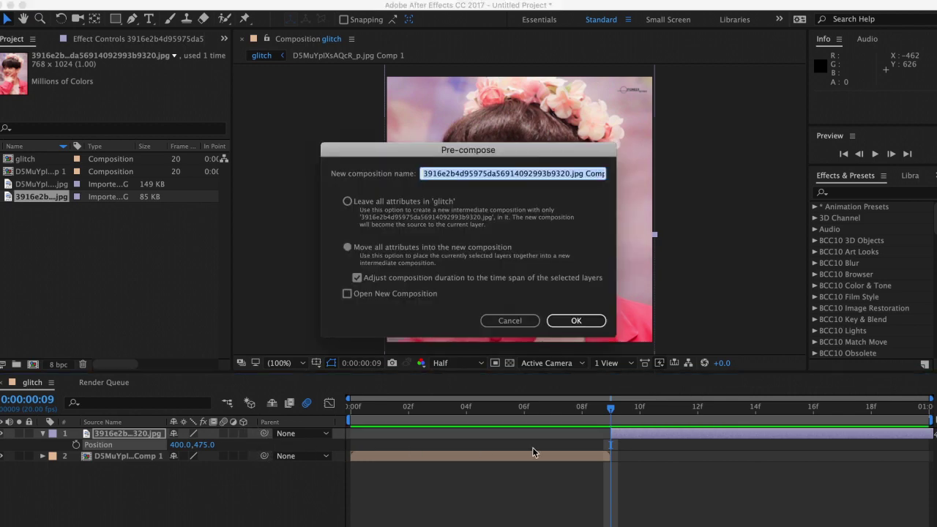
{"action": "left_click", "coordinate": [576, 322]}
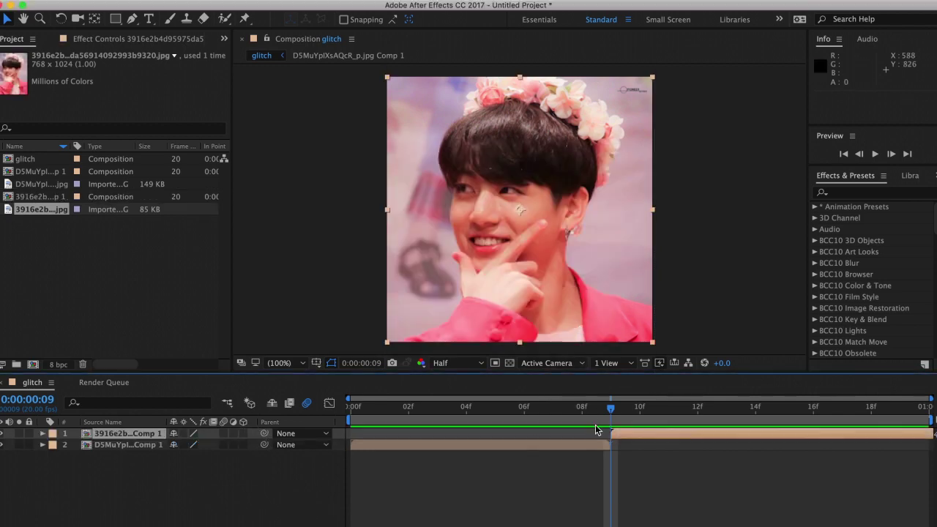
{"action": "left_click_drag", "start_coordinate": [596, 425], "coordinate": [776, 417]}
{"action": "left_click_drag", "start_coordinate": [930, 407], "coordinate": [341, 424]}
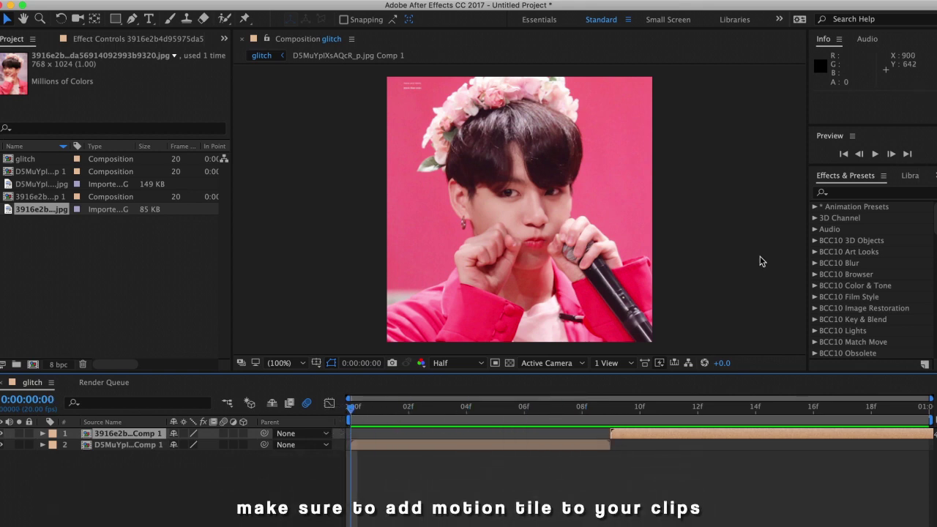
Find Motion Tile and apply it to the first photo's precomp
{"action": "left_click", "coordinate": [845, 193]}
{"action": "type", "text": "mo"}
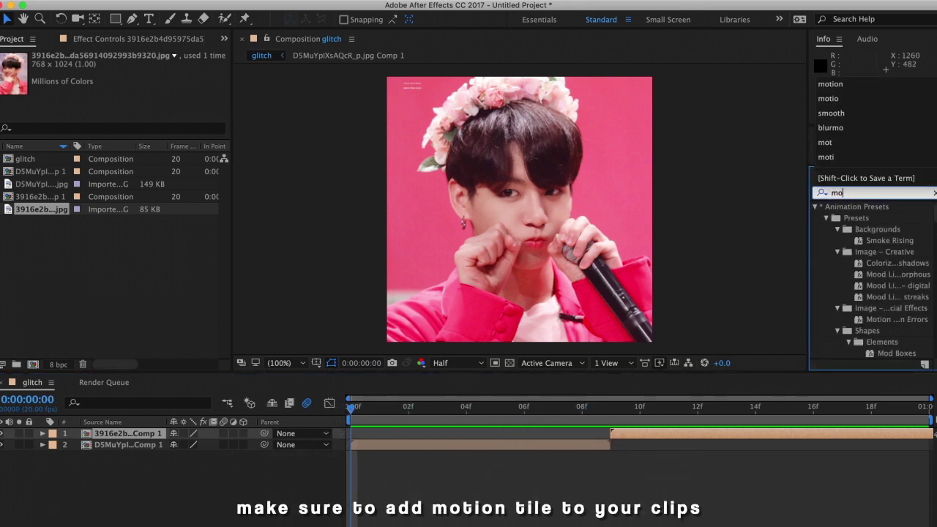
{"action": "type", "text": "tion"}
{"action": "scroll", "coordinate": [871, 293], "scroll_direction": "down", "scroll_amount": 5}
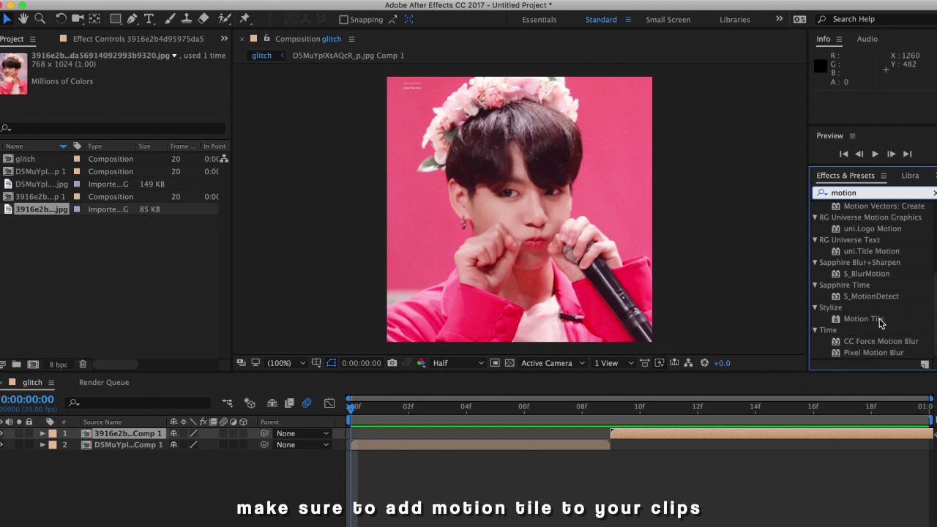
{"action": "mouse_move", "coordinate": [864, 319]}
{"action": "left_mouse_down"}
{"action": "mouse_move", "coordinate": [614, 435]}
{"action": "mouse_move", "coordinate": [549, 445]}
{"action": "left_mouse_up"}
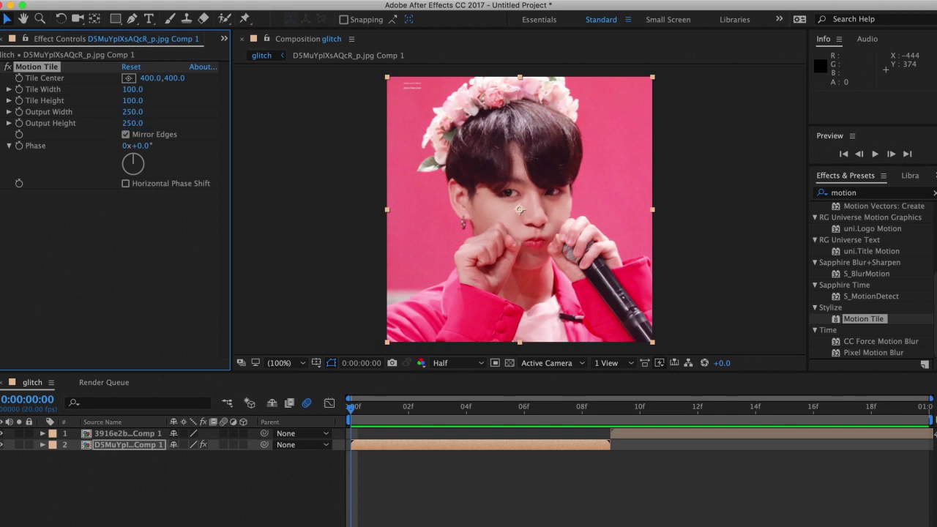
Apply Motion Tile to the second photo's precomp with output width and height 250
{"action": "left_click", "coordinate": [611, 417]}
{"action": "left_click", "coordinate": [624, 432]}
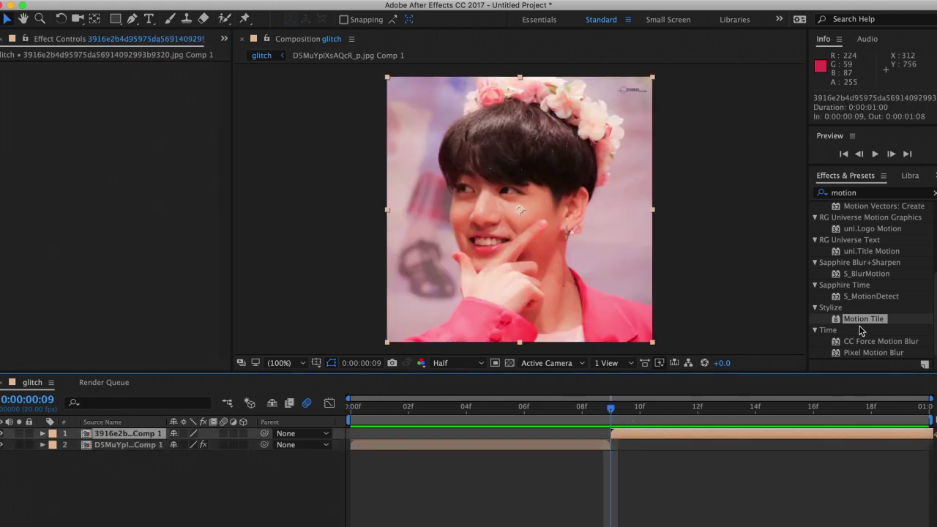
{"action": "left_click_drag", "start_coordinate": [864, 319], "coordinate": [658, 434]}
{"action": "type", "text": "25"}
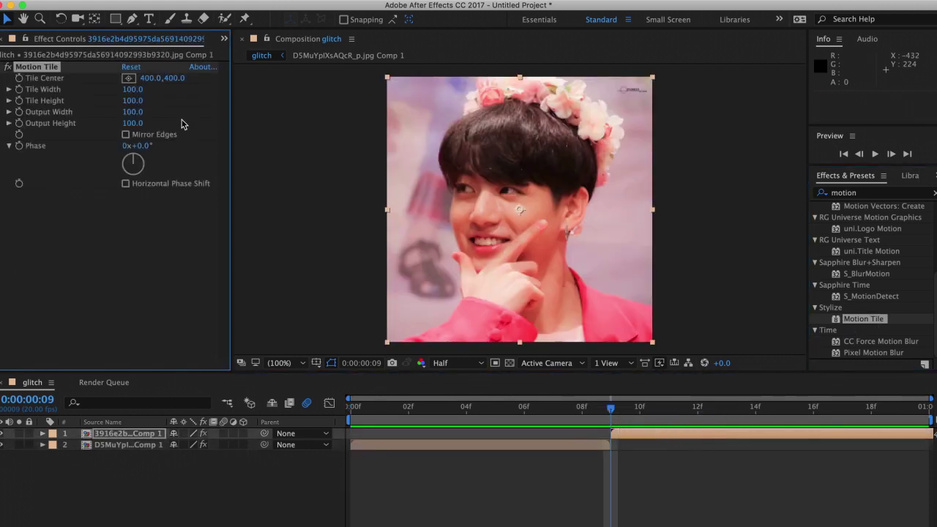
{"action": "left_click", "coordinate": [133, 111]}
{"action": "type", "text": "25"}
{"action": "left_click_drag", "start_coordinate": [452, 419], "coordinate": [337, 415]}
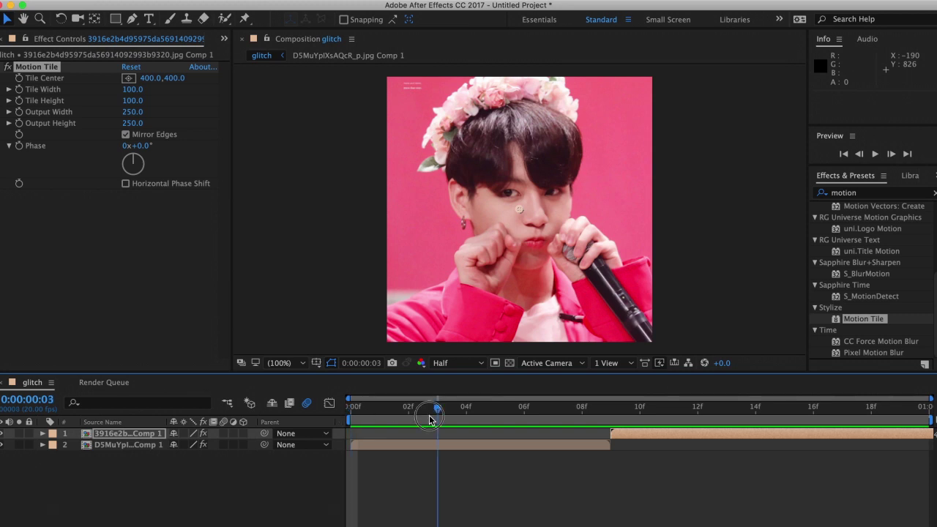
{"action": "left_click", "coordinate": [893, 193]}
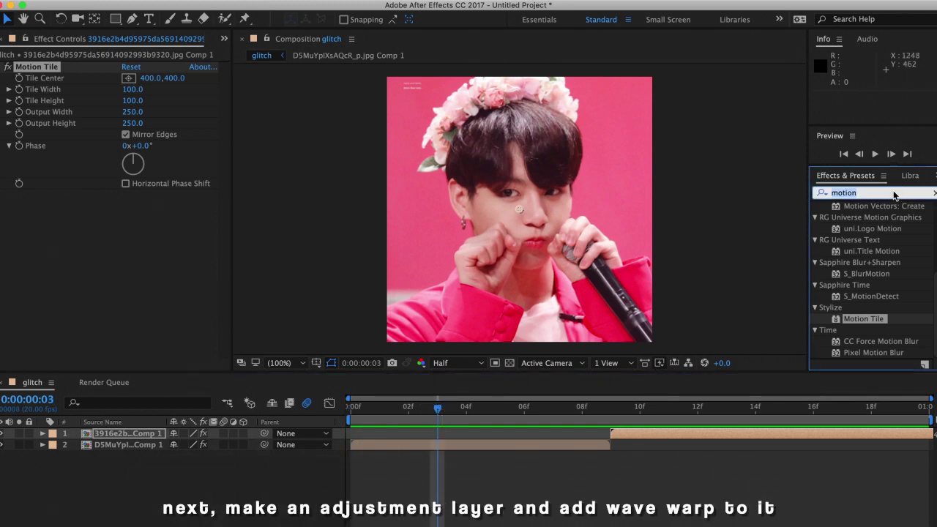
Create a new adjustment layer and move it to the top of the stack
{"action": "type", "text": "wave warp"}
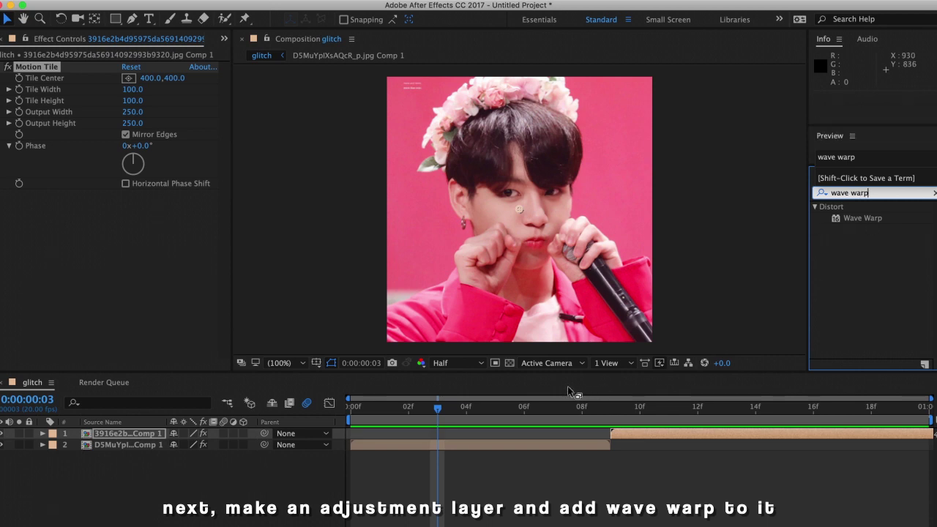
{"action": "left_click", "coordinate": [520, 449]}
{"action": "key", "text": "ctrl+alt+y"}
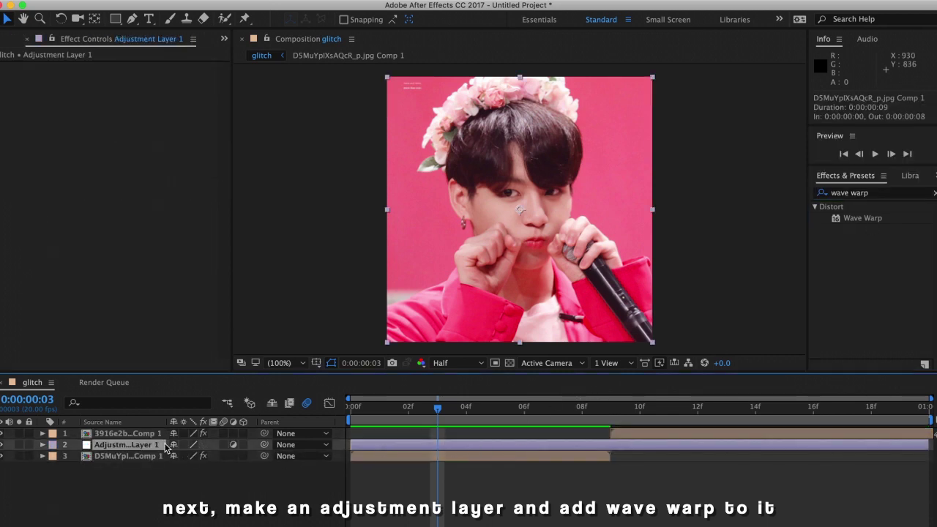
{"action": "left_click_drag", "start_coordinate": [166, 448], "coordinate": [345, 435]}
Trim the adjustment layer to start at frame 3, shorten its end, and apply Wave Warp
{"action": "key", "text": "ctrl+shift+d"}
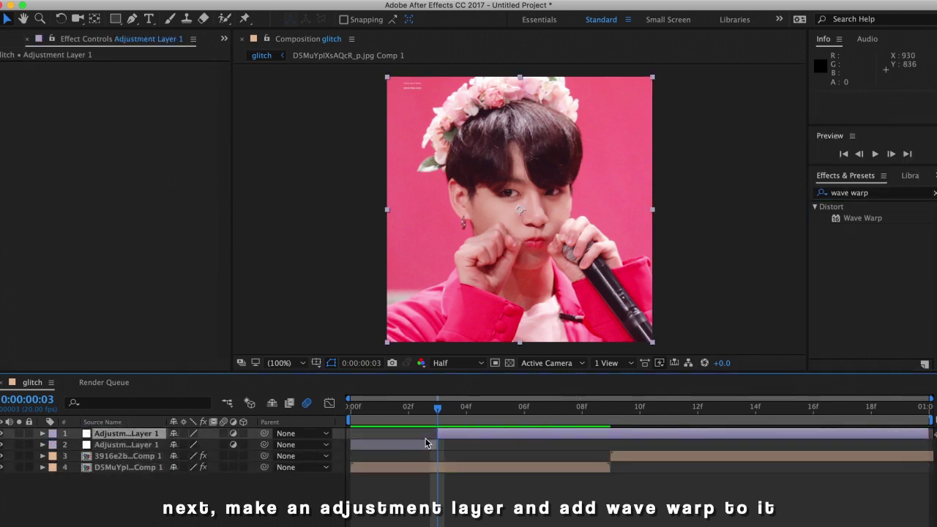
{"action": "left_click", "coordinate": [418, 447]}
{"action": "key", "text": "Delete"}
{"action": "left_click", "coordinate": [458, 433]}
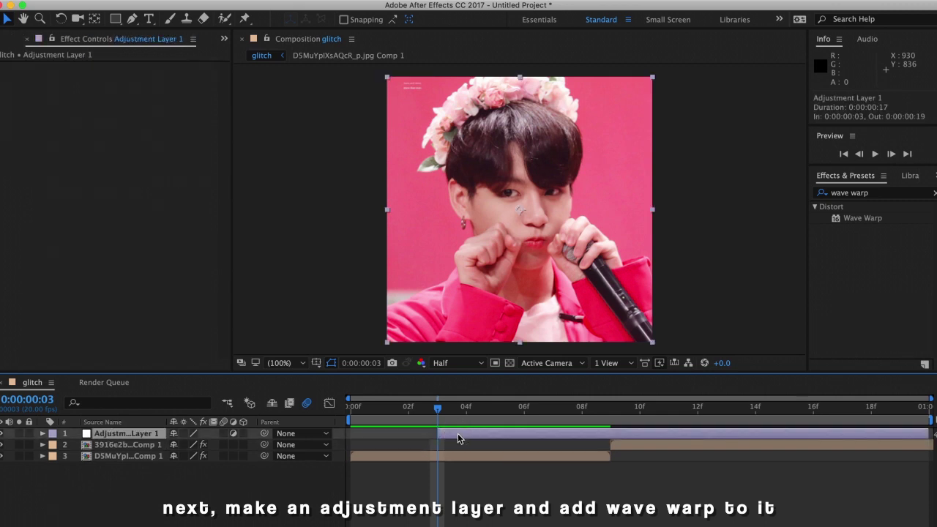
{"action": "mouse_move", "coordinate": [438, 408]}
{"action": "left_mouse_down"}
{"action": "mouse_move", "coordinate": [900, 418]}
{"action": "mouse_move", "coordinate": [906, 434]}
{"action": "mouse_move", "coordinate": [452, 434]}
{"action": "left_mouse_up"}
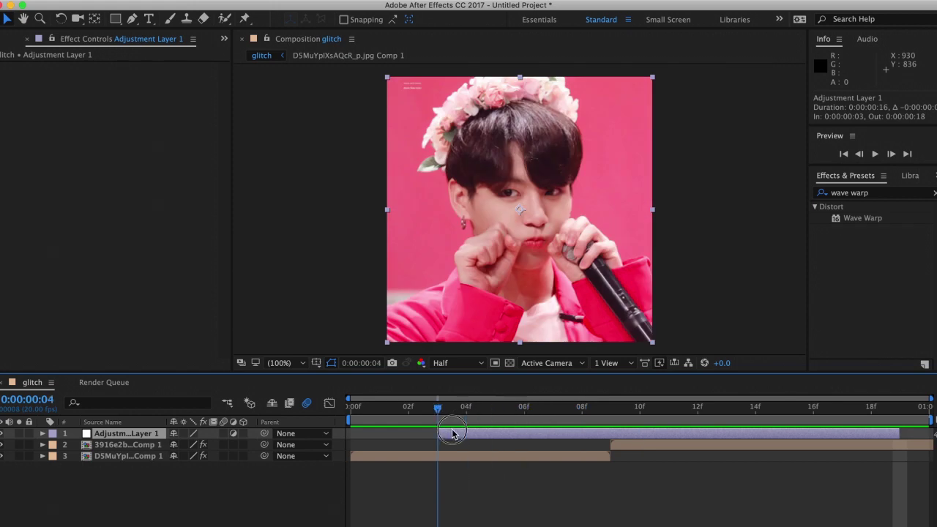
{"action": "left_click_drag", "start_coordinate": [863, 218], "coordinate": [449, 435]}
{"action": "type", "text": "0"}
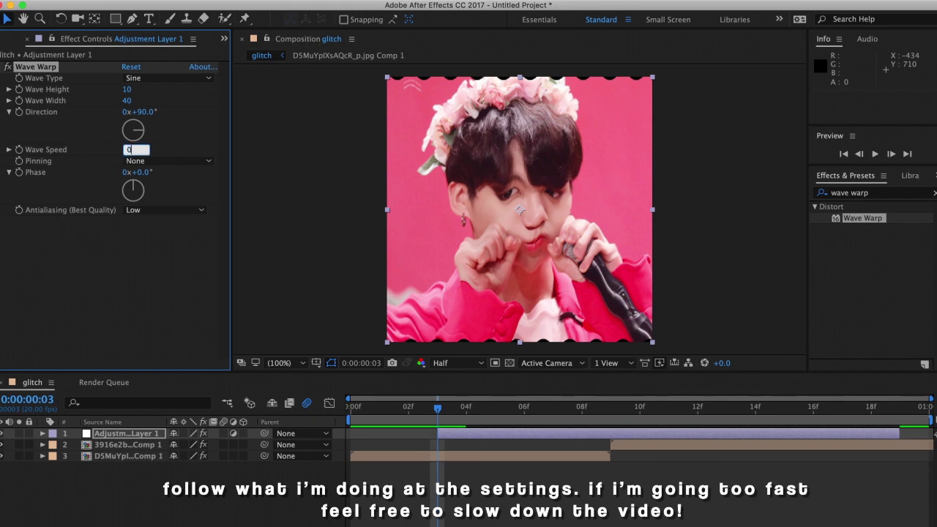
Set Wave Warp to speed 0, Smooth Noise wave type and 0° direction
{"action": "key", "text": "Return"}
{"action": "left_click", "coordinate": [142, 79]}
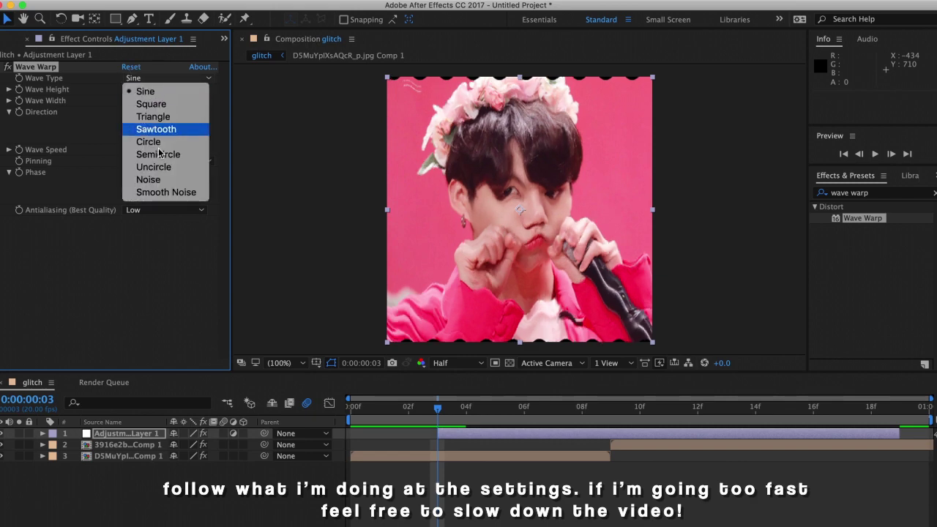
{"action": "left_click", "coordinate": [167, 192]}
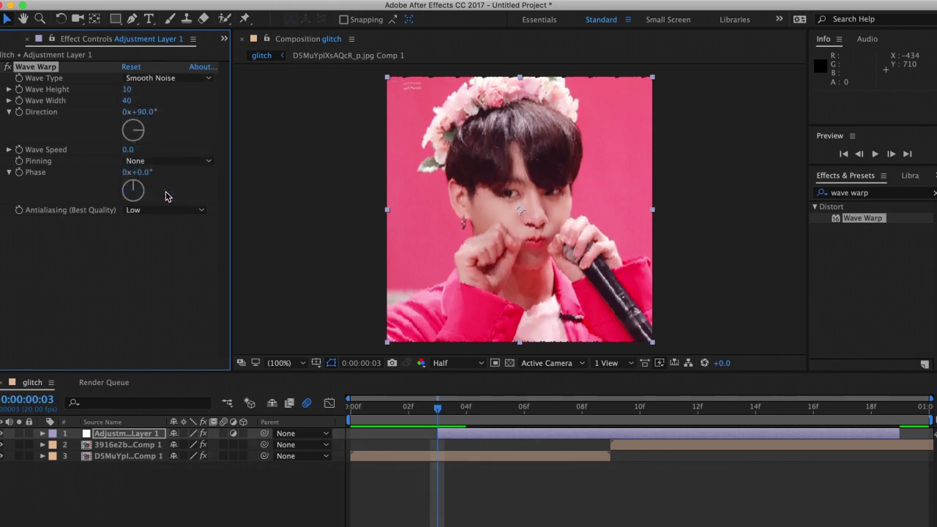
{"action": "left_click", "coordinate": [153, 77]}
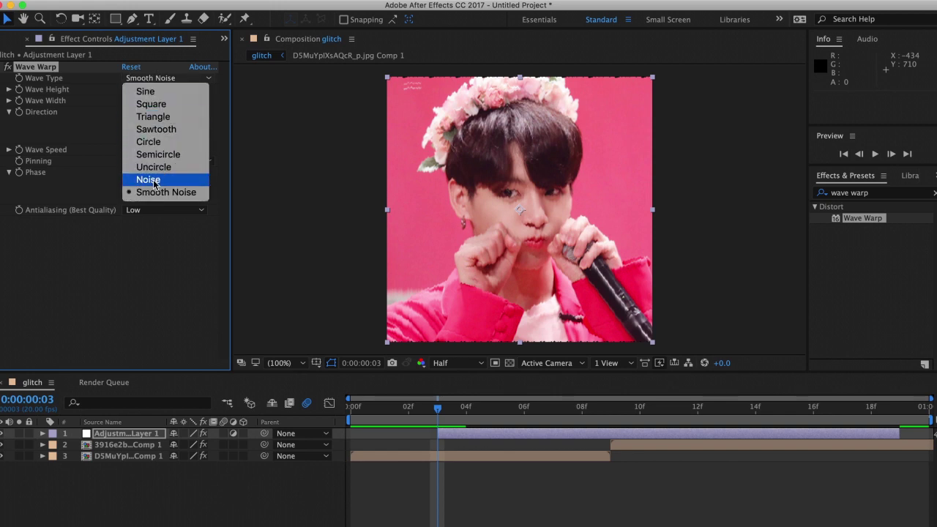
{"action": "left_click", "coordinate": [154, 181]}
{"action": "left_click", "coordinate": [165, 78]}
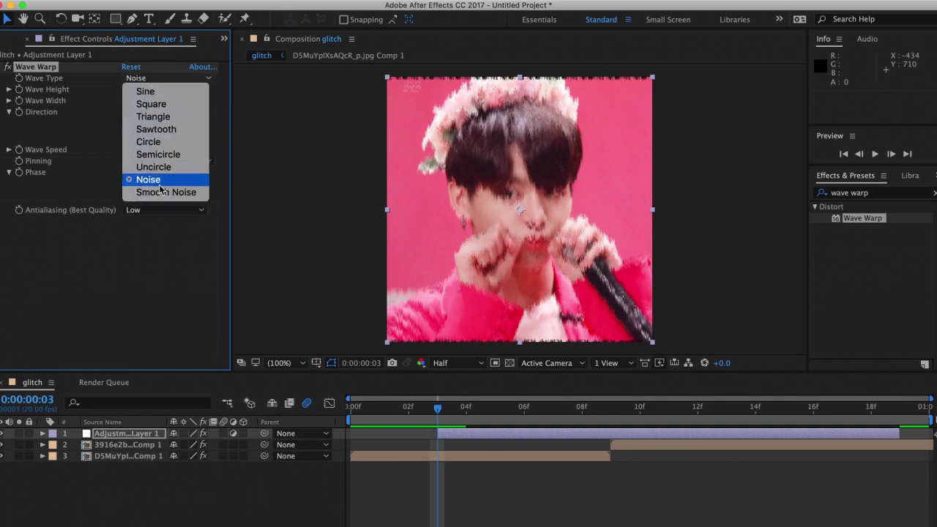
{"action": "left_click", "coordinate": [158, 192]}
{"action": "left_click", "coordinate": [144, 111]}
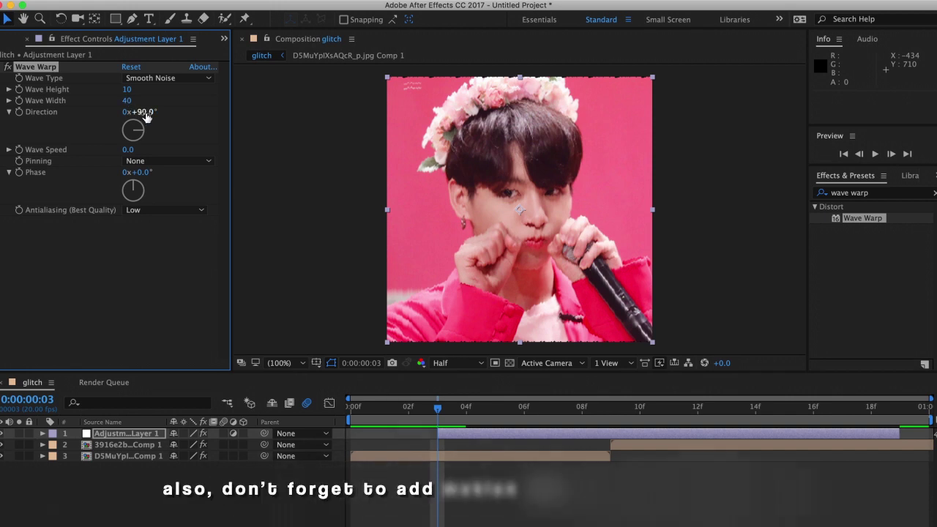
{"action": "type", "text": "0"}
{"action": "key", "text": "Return"}
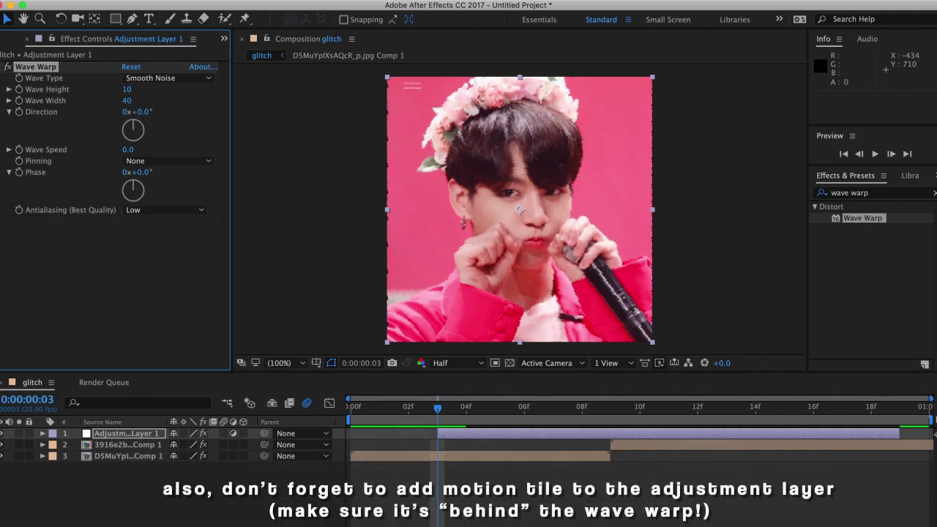
Search Effects & Presets for 'motion' to list the motion effects
{"action": "left_click", "coordinate": [837, 194]}
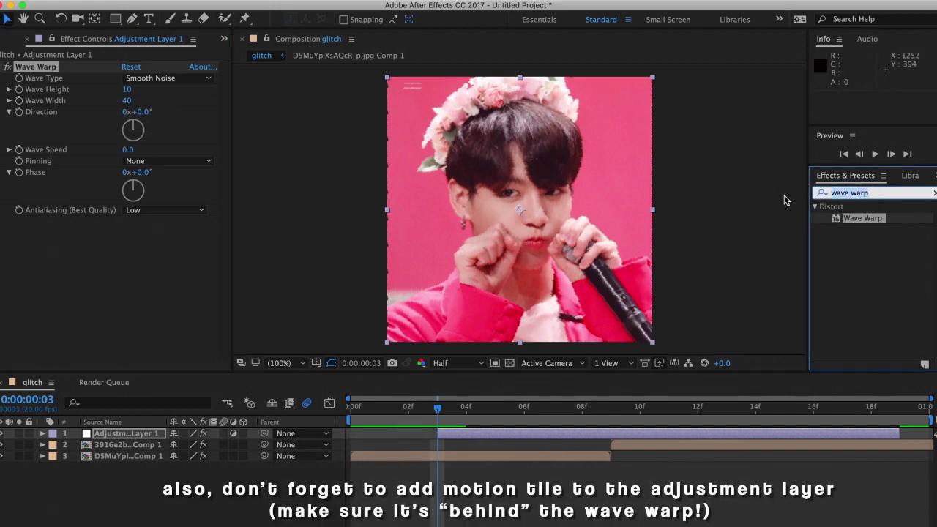
{"action": "type", "text": "motion"}
{"action": "scroll", "coordinate": [838, 265], "scroll_direction": "down", "scroll_amount": 5}
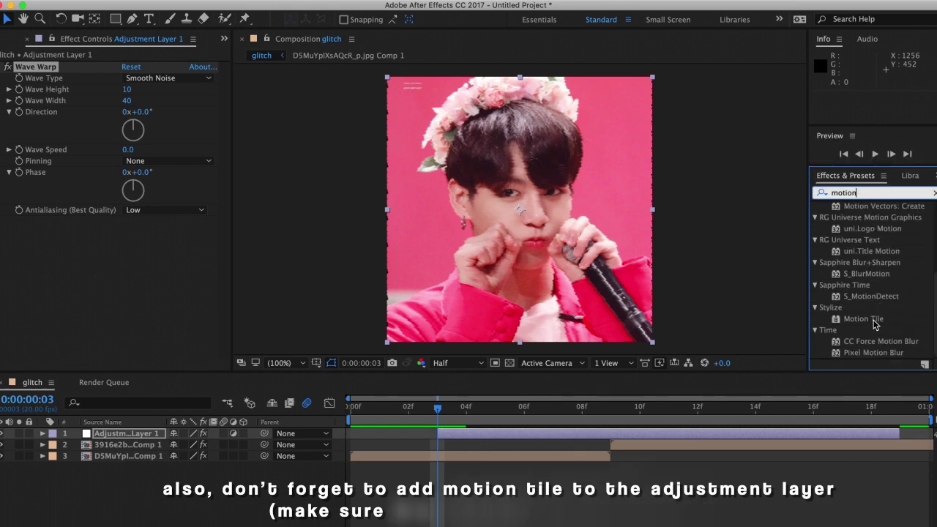
Add Motion Tile above Wave Warp on the adjustment layer and raise its output height to 200
{"action": "left_click_drag", "start_coordinate": [864, 318], "coordinate": [62, 67]}
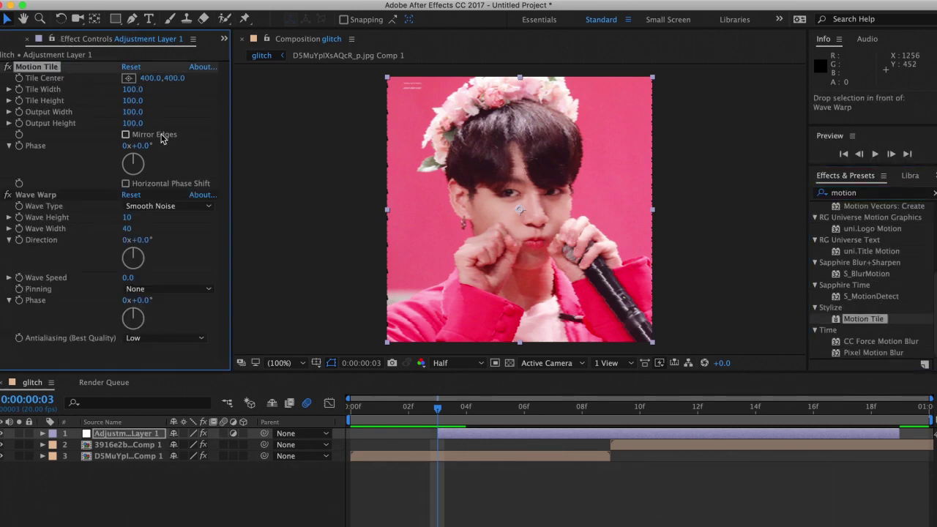
{"action": "left_click_drag", "start_coordinate": [139, 124], "coordinate": [142, 122]}
{"action": "type", "text": "450"}
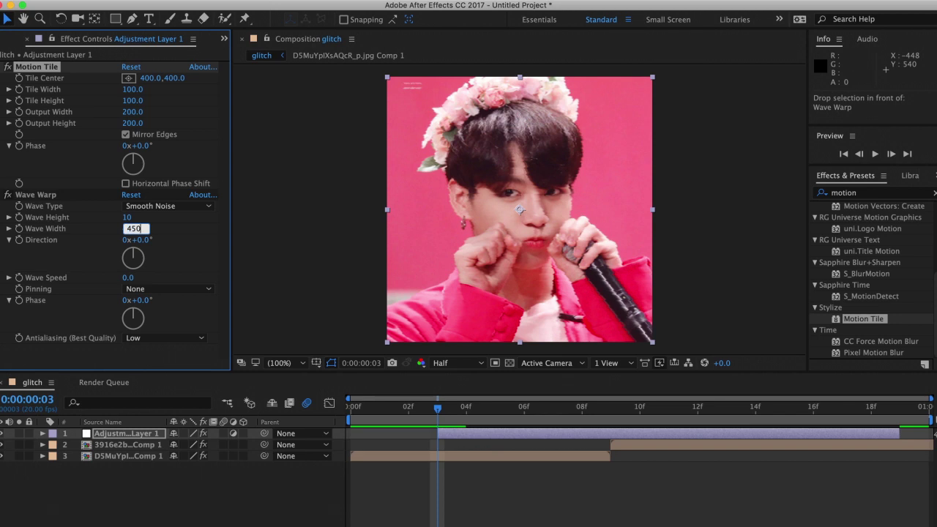
Set Wave Width to 450 and keyframe Wave Height from 0 at frame 3 to 400 at frame 8
{"action": "key", "text": "Return"}
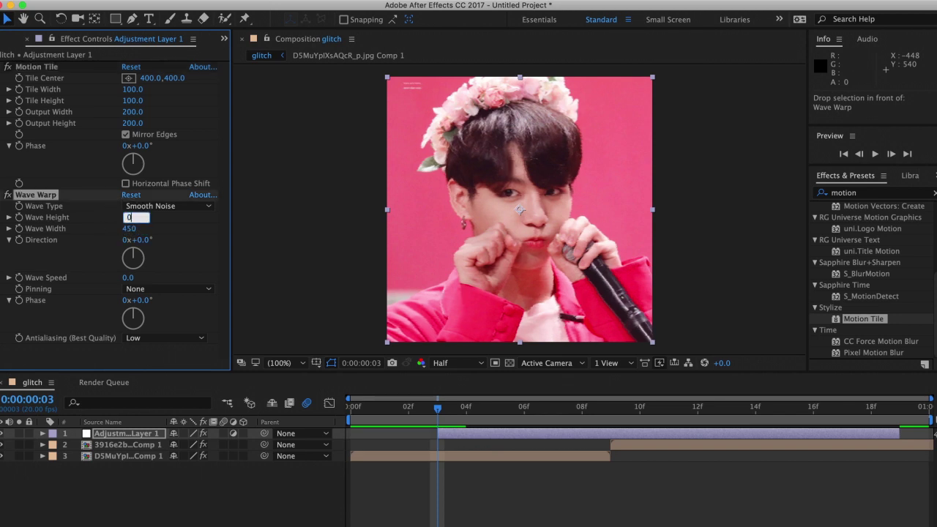
{"action": "key", "text": "Return"}
{"action": "left_click_drag", "start_coordinate": [491, 420], "coordinate": [582, 414]}
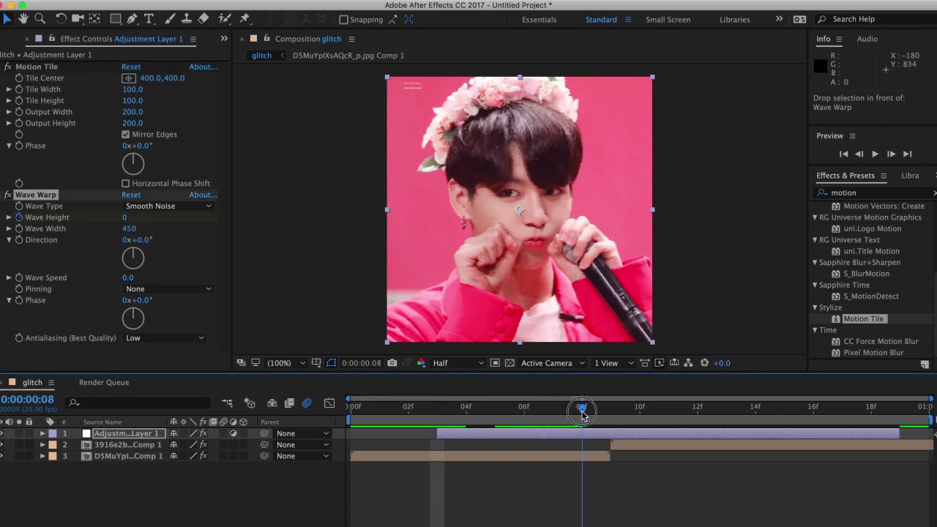
{"action": "left_click", "coordinate": [126, 218]}
{"action": "type", "text": "350"}
{"action": "key", "text": "Return"}
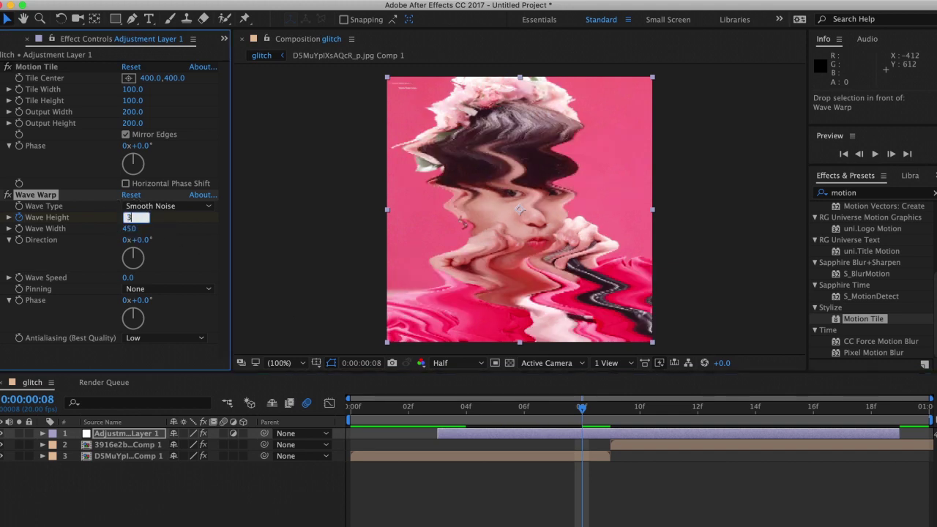
{"action": "key", "text": "Return"}
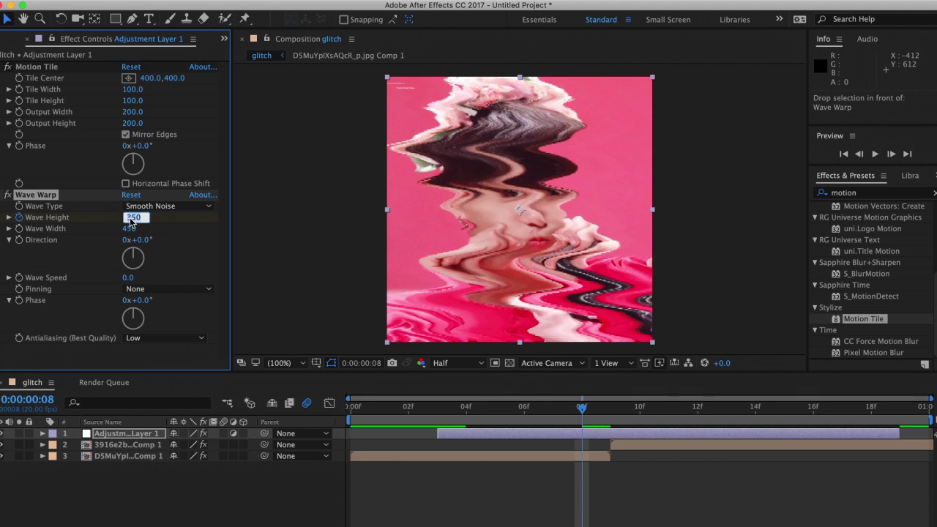
{"action": "type", "text": "400"}
{"action": "key", "text": "Return"}
Add a Wave Height keyframe of 0 at frame 19 and Easy Ease all three keyframes
{"action": "key", "text": "u"}
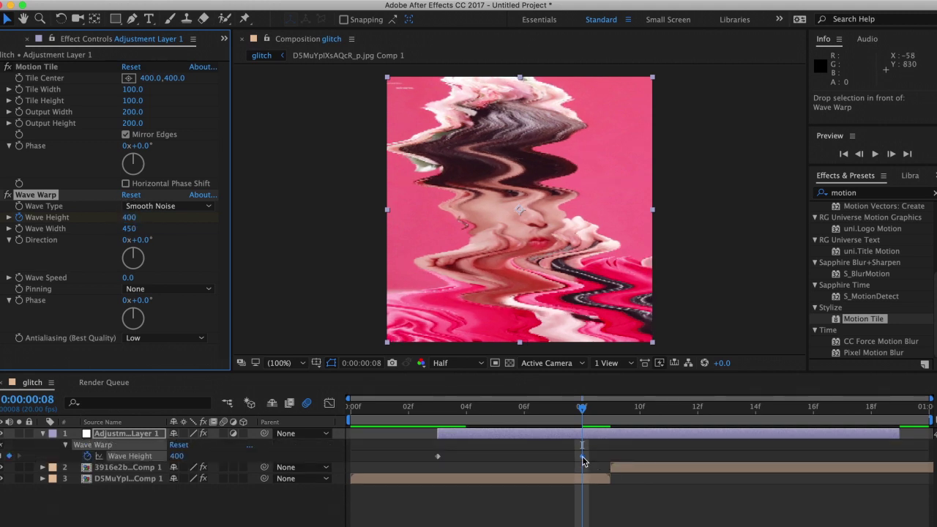
{"action": "left_click", "coordinate": [583, 457]}
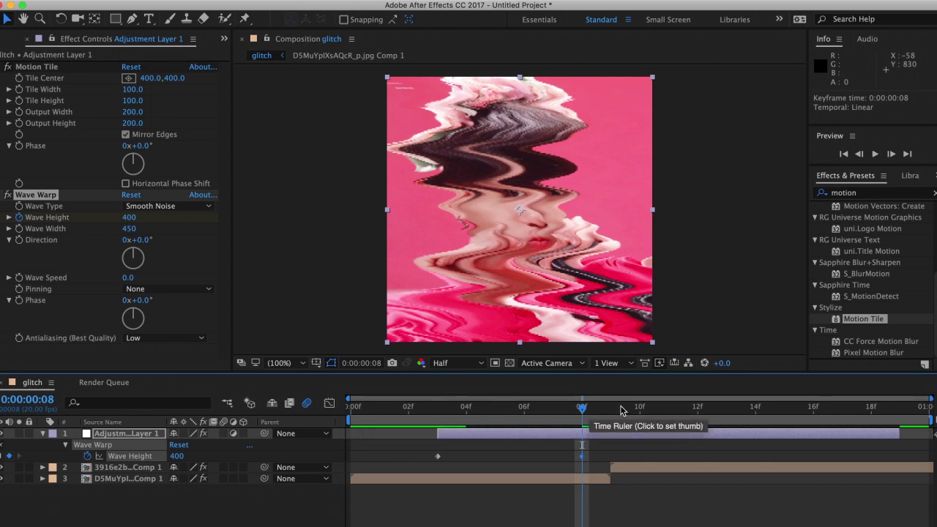
{"action": "left_click_drag", "start_coordinate": [621, 410], "coordinate": [900, 409]}
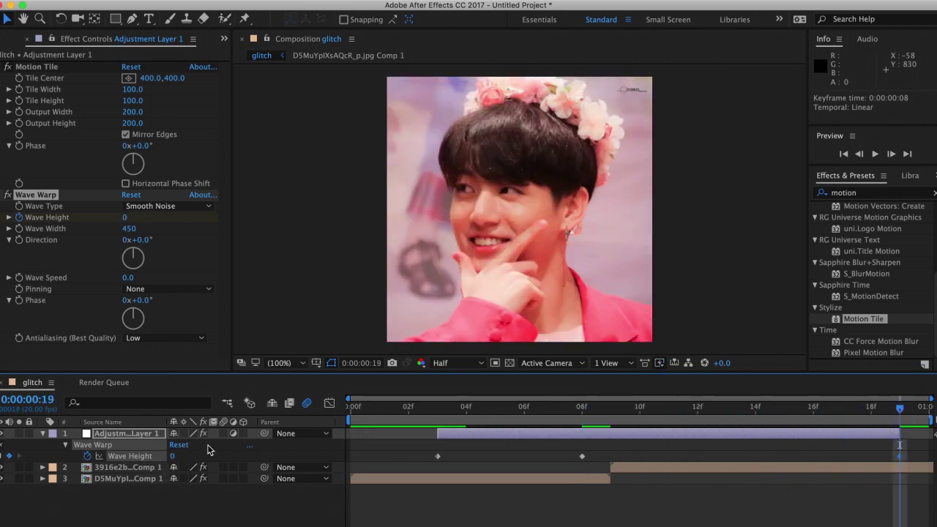
{"action": "left_click", "coordinate": [523, 410]}
{"action": "mouse_move", "coordinate": [414, 442]}
{"action": "left_mouse_down"}
{"action": "mouse_move", "coordinate": [914, 460]}
{"action": "mouse_move", "coordinate": [895, 457]}
{"action": "left_mouse_up"}
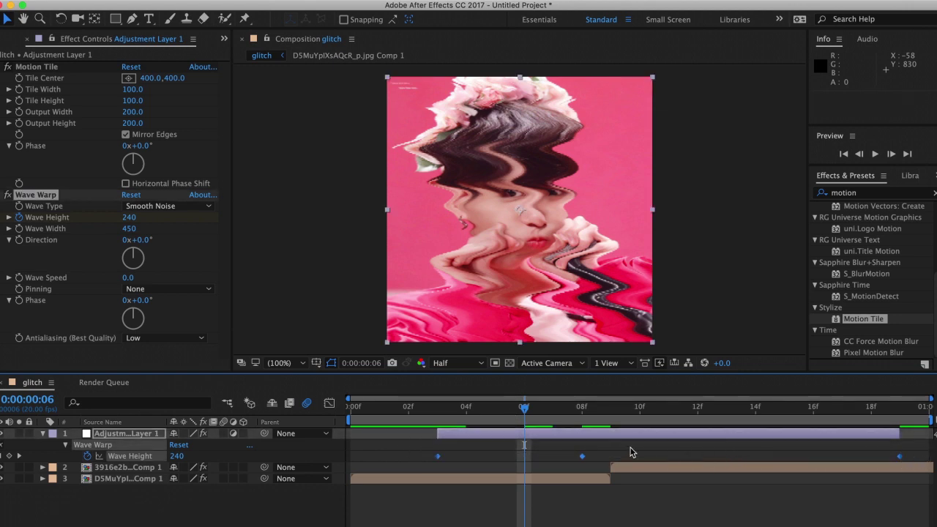
{"action": "key", "text": "F9"}
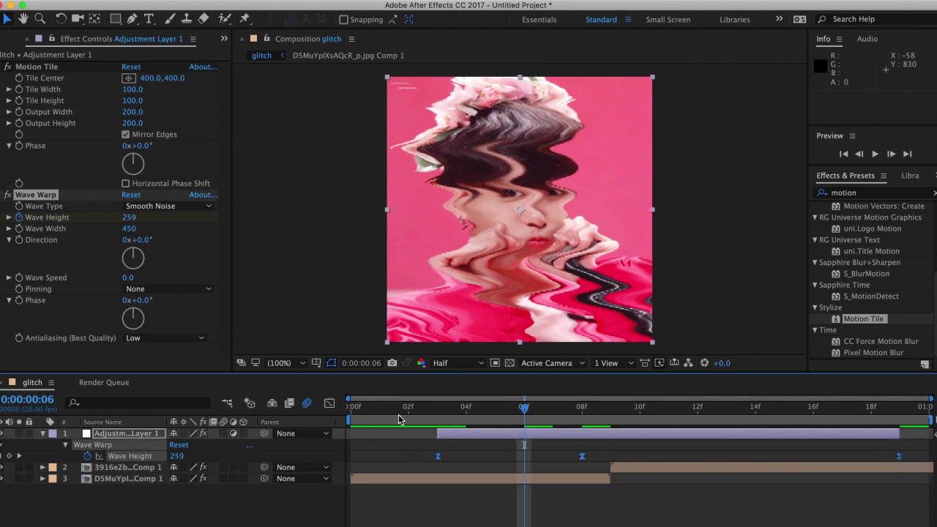
{"action": "left_click", "coordinate": [329, 405]}
Drag the Wave Height curve handles into a sharp frame-8 peak with a long fading tail
{"action": "left_click_drag", "start_coordinate": [382, 435], "coordinate": [623, 526]}
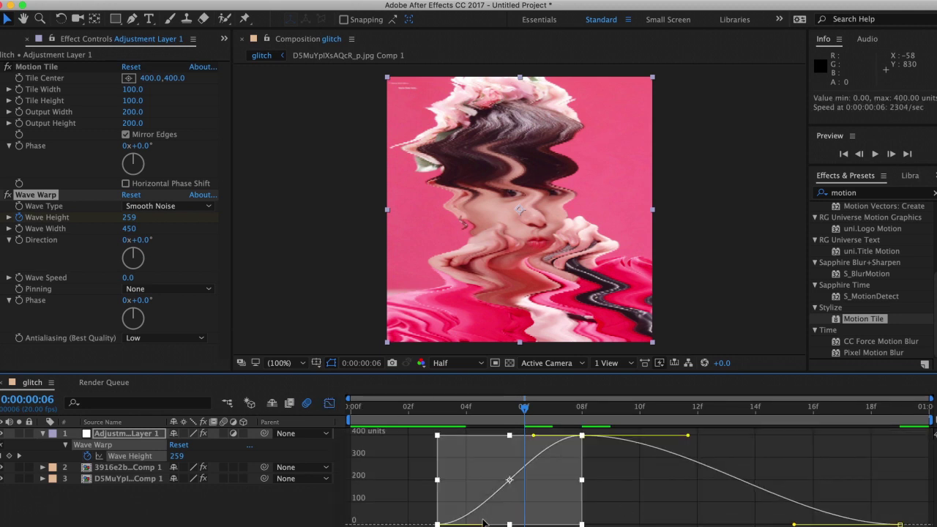
{"action": "left_click_drag", "start_coordinate": [534, 436], "coordinate": [586, 444]}
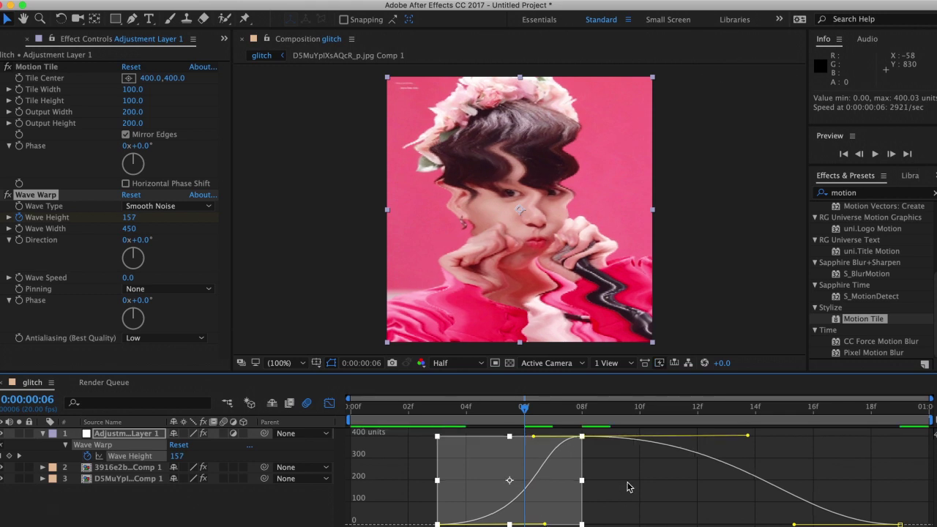
{"action": "left_click", "coordinate": [582, 437]}
{"action": "mouse_move", "coordinate": [538, 438]}
{"action": "left_mouse_down"}
{"action": "mouse_move", "coordinate": [576, 502]}
{"action": "mouse_move", "coordinate": [624, 512]}
{"action": "left_mouse_up"}
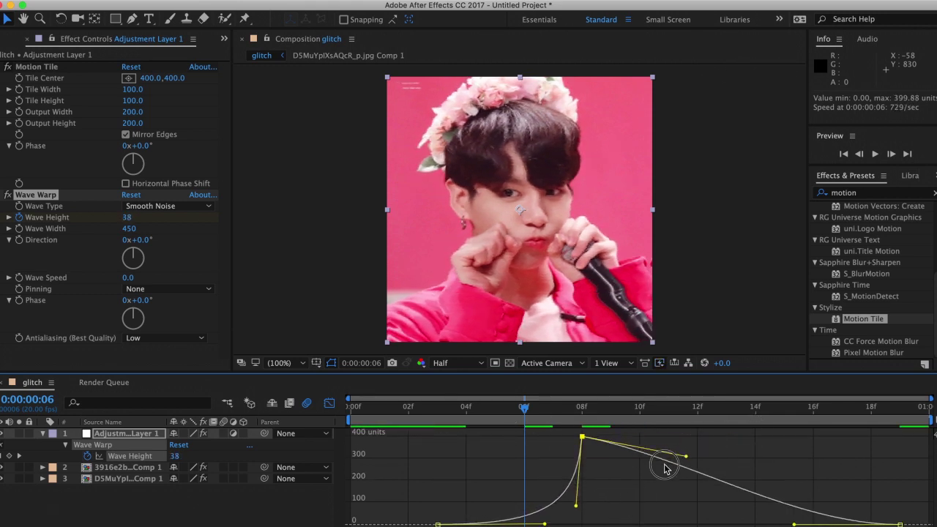
{"action": "left_click_drag", "start_coordinate": [745, 438], "coordinate": [588, 494]}
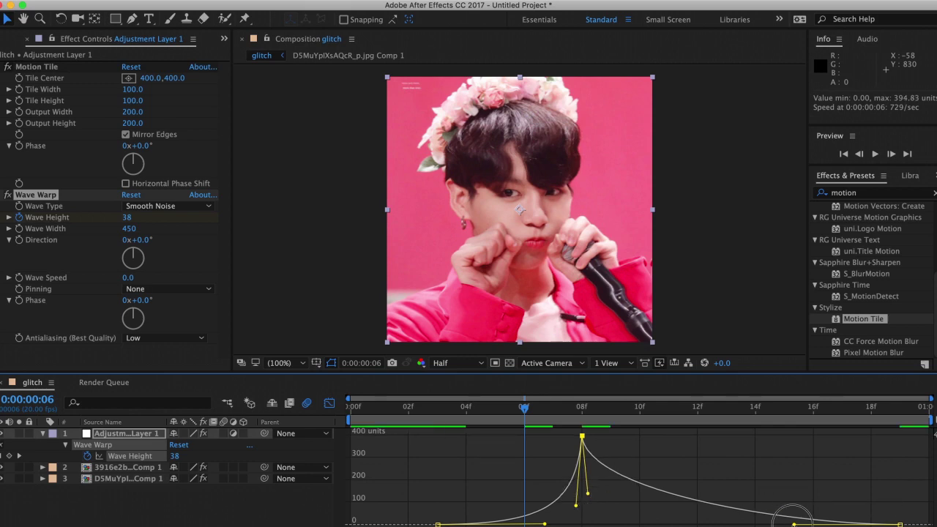
{"action": "left_click_drag", "start_coordinate": [780, 522], "coordinate": [774, 522]}
{"action": "left_click_drag", "start_coordinate": [497, 416], "coordinate": [384, 411]}
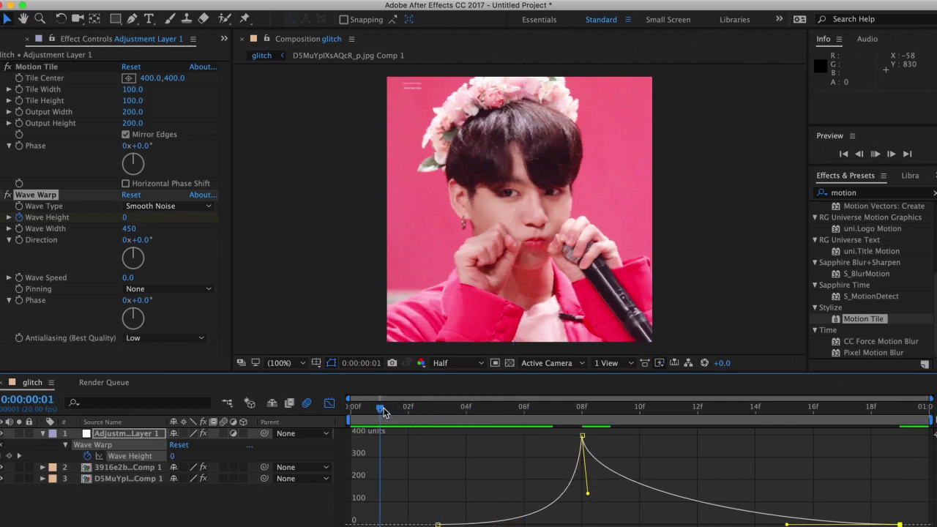
Keyframe Wave Warp's Wave Type as Smooth Noise at frame 5 and Noise at frame 8
{"action": "left_click", "coordinate": [330, 405]}
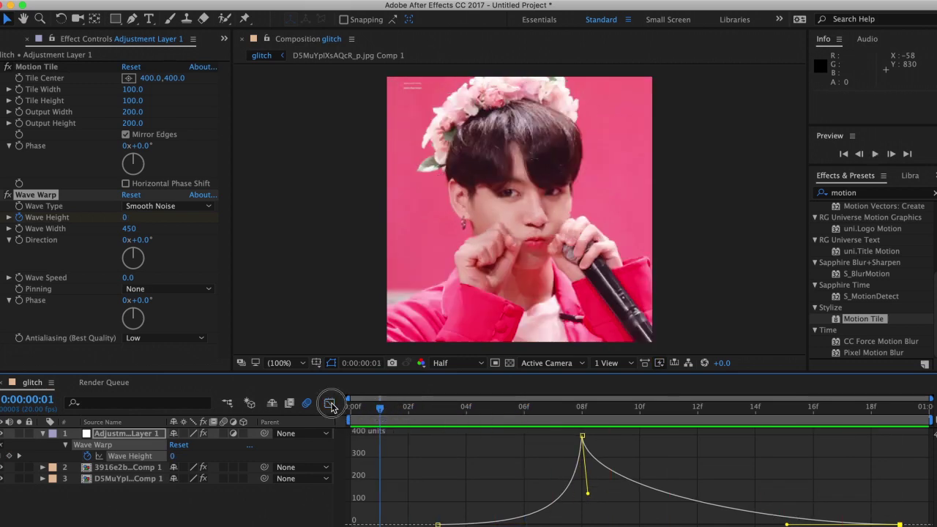
{"action": "left_click", "coordinate": [330, 406]}
{"action": "left_click", "coordinate": [434, 408]}
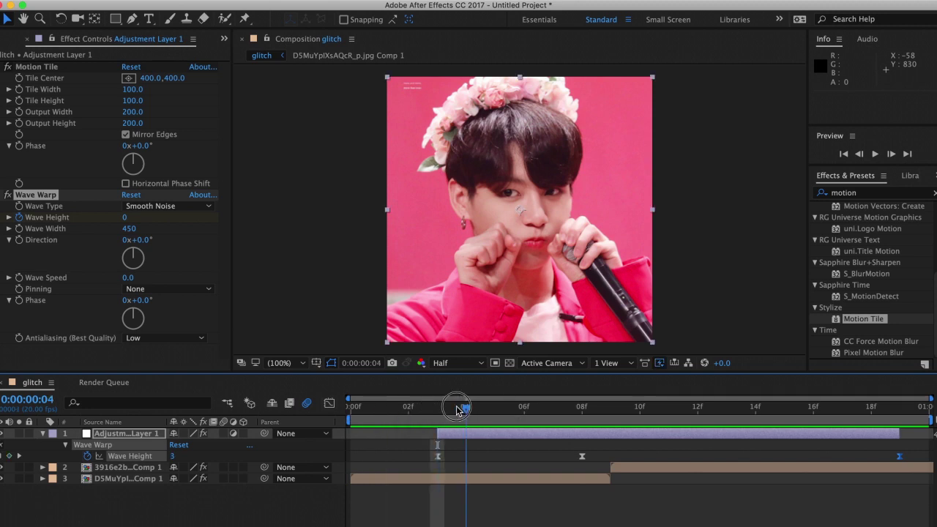
{"action": "left_click_drag", "start_coordinate": [457, 409], "coordinate": [503, 418]}
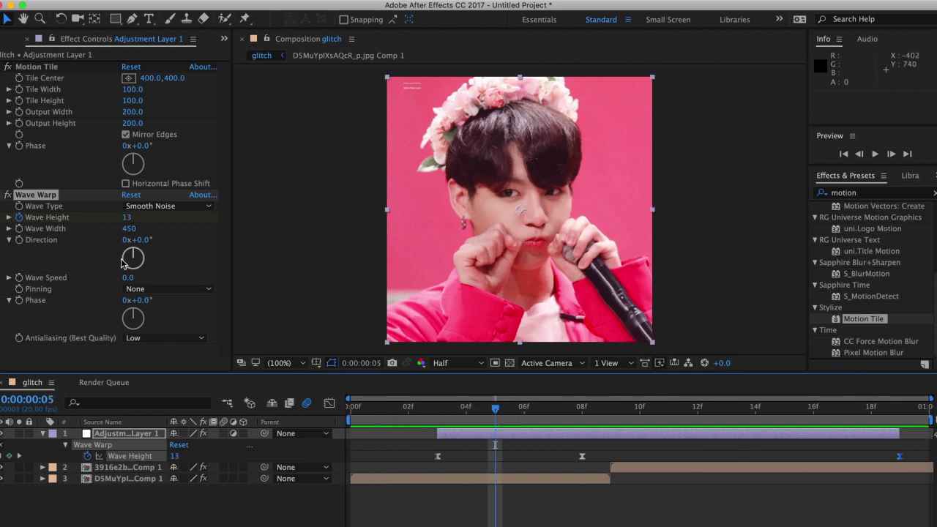
{"action": "left_click", "coordinate": [22, 211]}
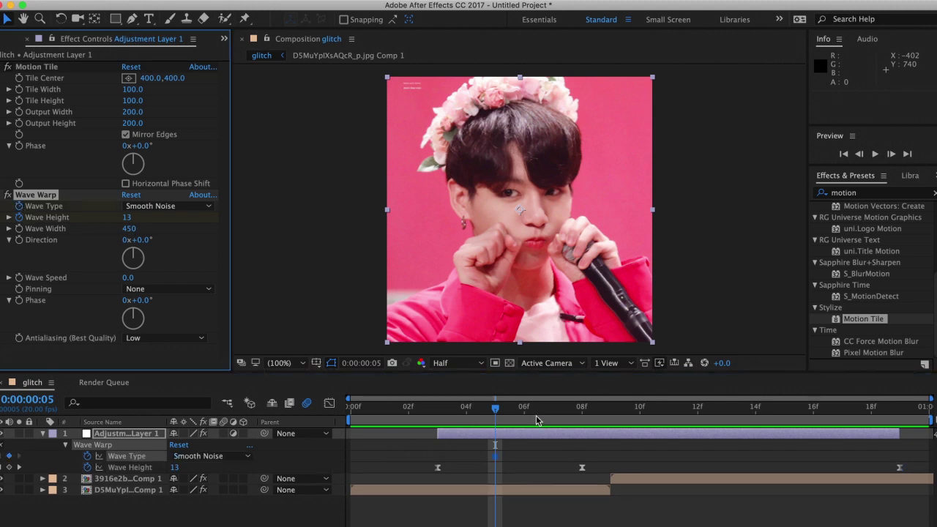
{"action": "left_click_drag", "start_coordinate": [536, 415], "coordinate": [567, 415]}
{"action": "left_click", "coordinate": [141, 210]}
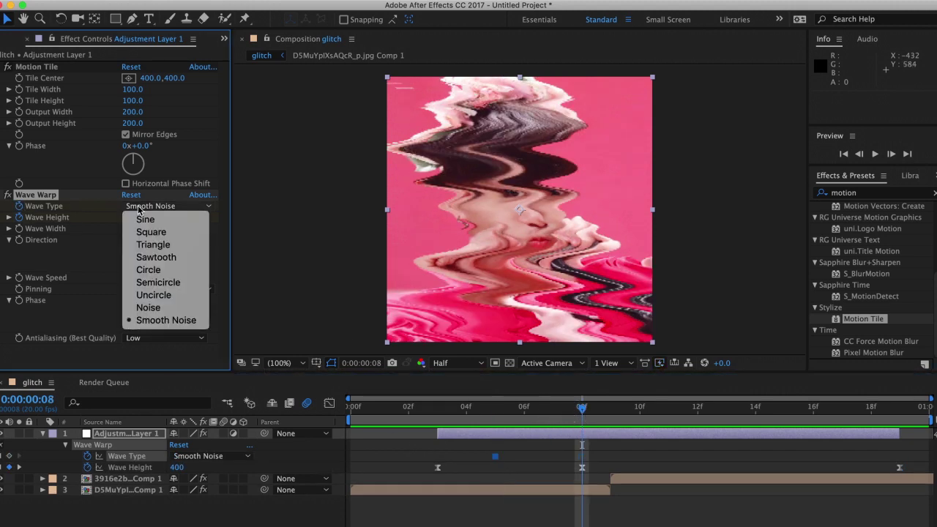
{"action": "left_click", "coordinate": [149, 307]}
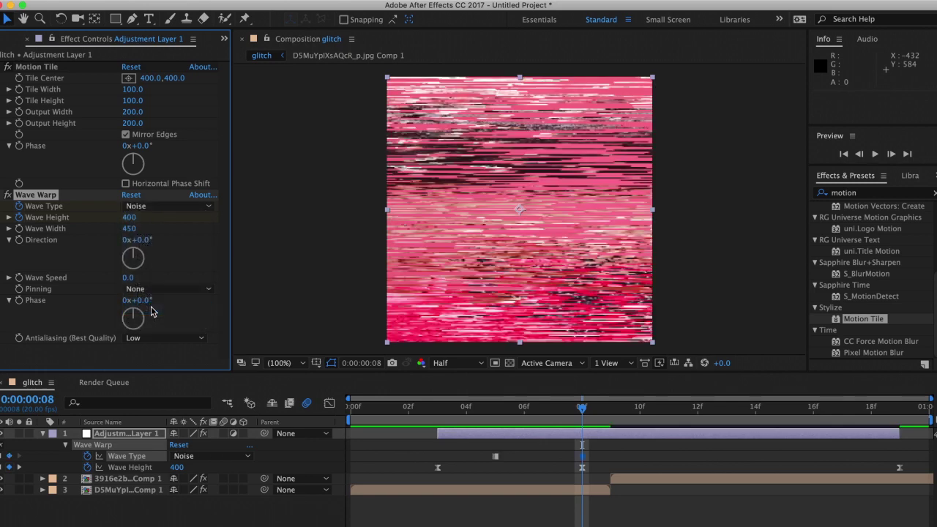
Preview the transition, shift the Noise keyframe one frame later to frame 9, and preview again
{"action": "left_click", "coordinate": [437, 415]}
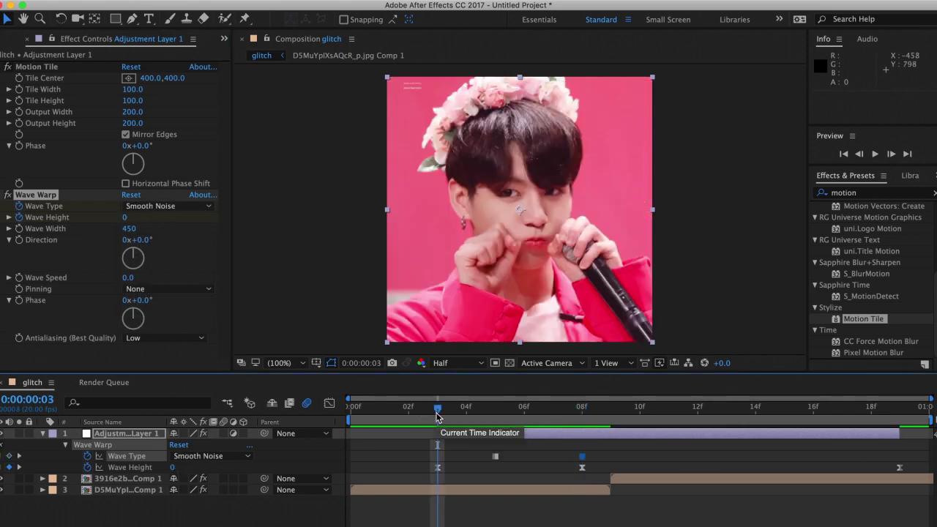
{"action": "key", "text": "space"}
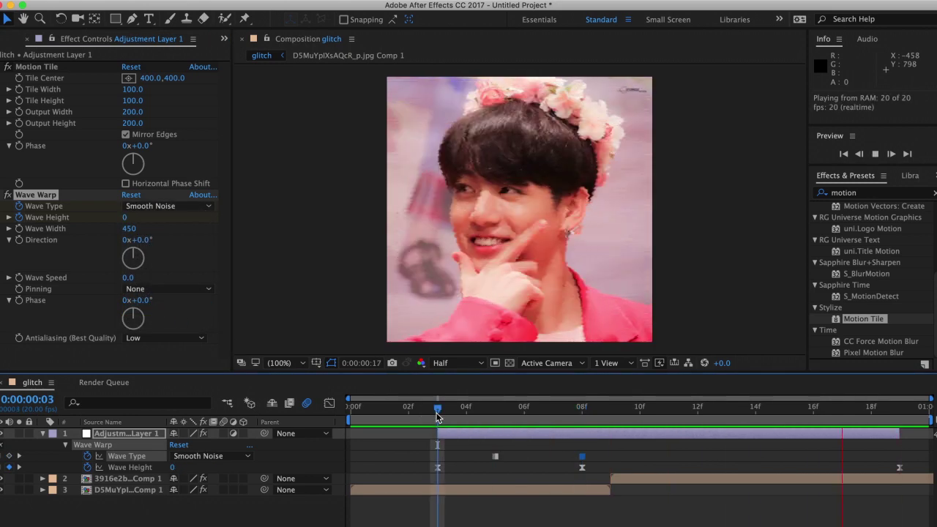
{"action": "left_click", "coordinate": [403, 412]}
{"action": "key", "text": "space"}
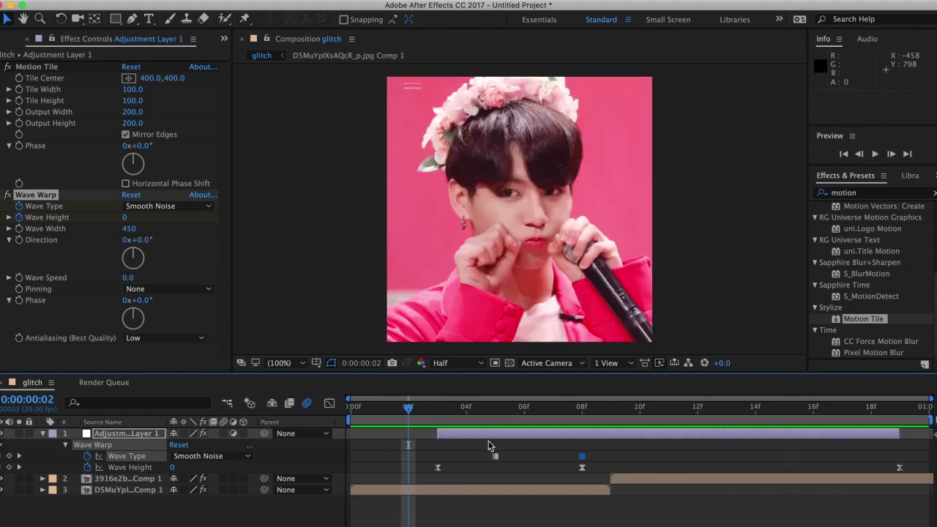
{"action": "left_click_drag", "start_coordinate": [583, 458], "coordinate": [604, 458]}
{"action": "key", "text": "space"}
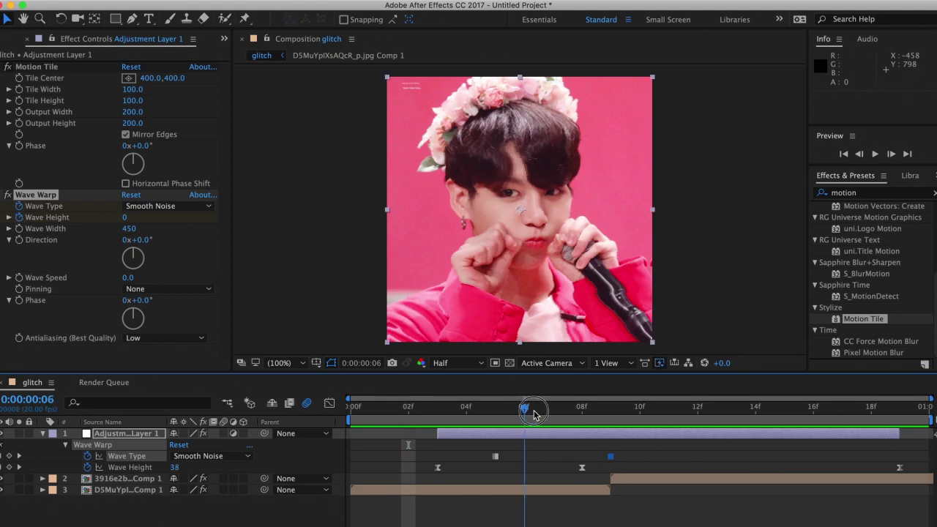
Steepen the Wave Height curve after its last keyframe in the Graph Editor
{"action": "key", "text": "space"}
{"action": "left_click", "coordinate": [640, 407]}
{"action": "left_click", "coordinate": [900, 467]}
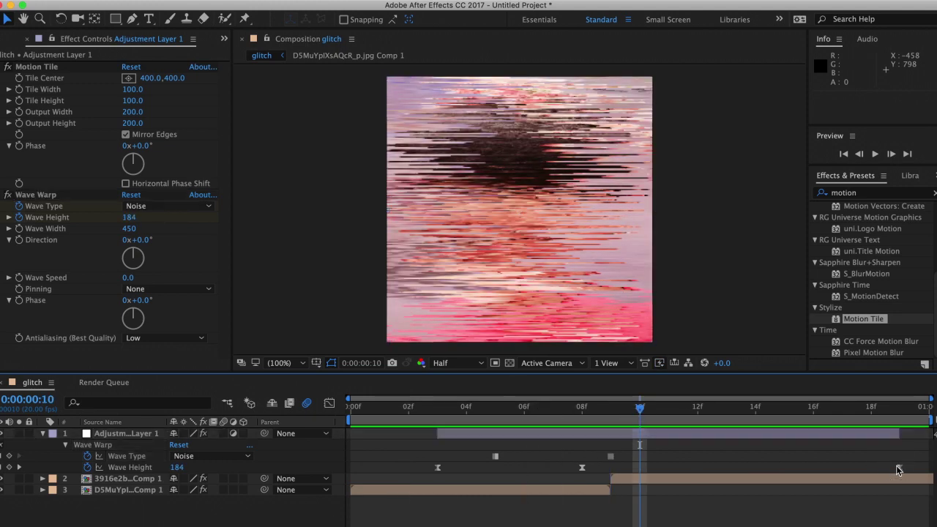
{"action": "left_click", "coordinate": [331, 404]}
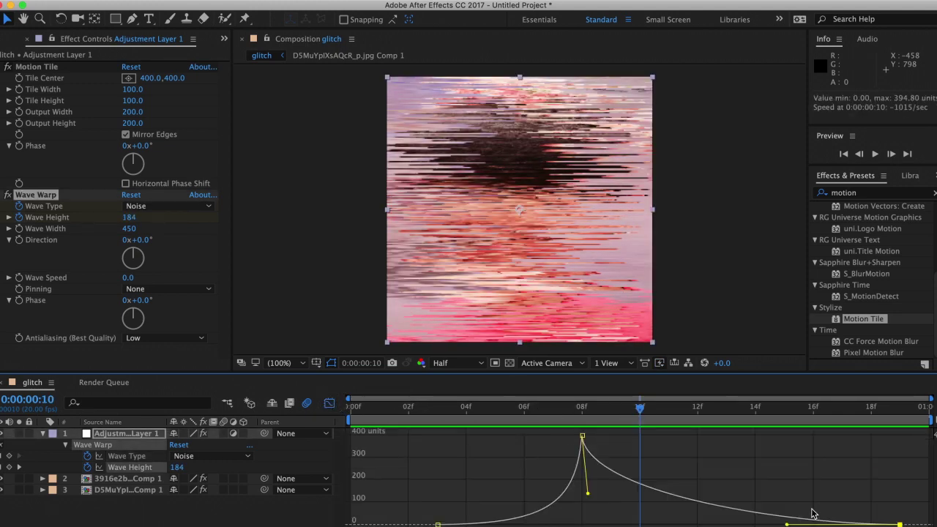
{"action": "left_click_drag", "start_coordinate": [788, 524], "coordinate": [746, 521]}
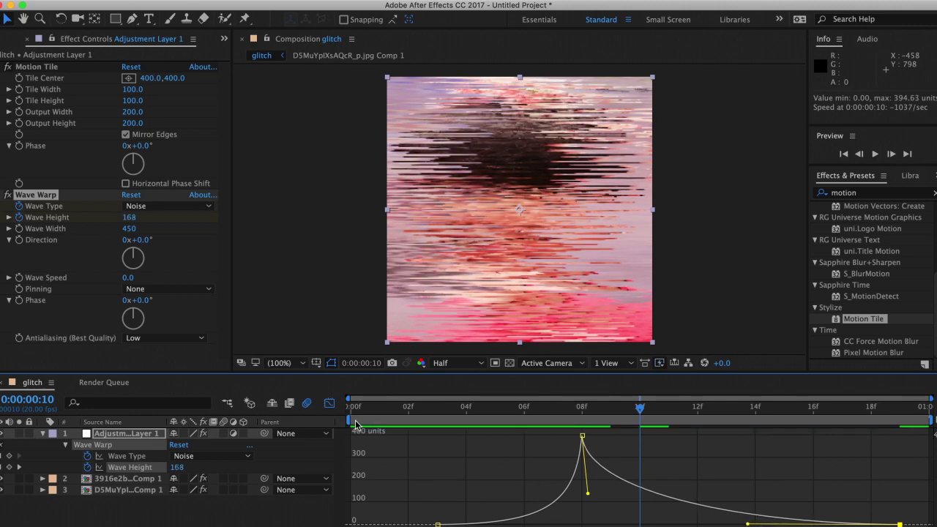
{"action": "left_click", "coordinate": [330, 405]}
Preview the reshaped glitch from frame 3 and collapse the adjustment layer's properties
{"action": "left_click", "coordinate": [448, 412]}
{"action": "key", "text": "space"}
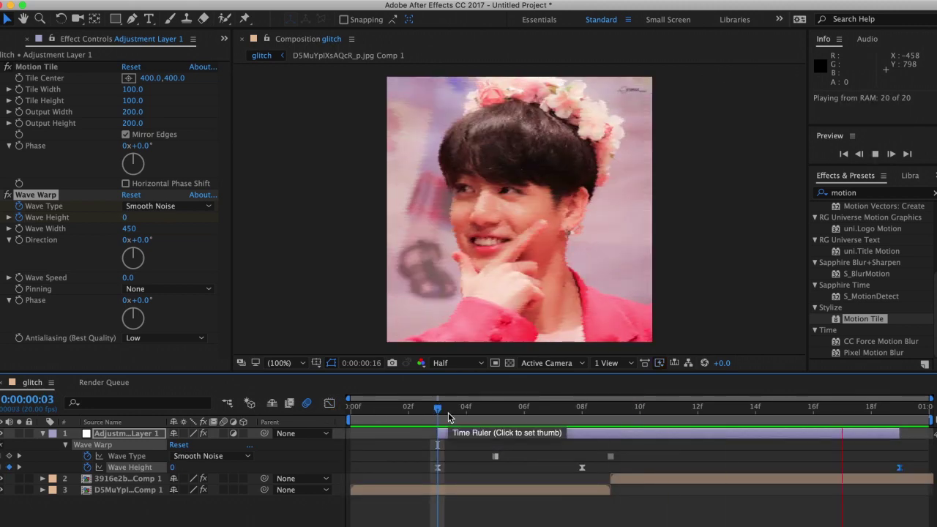
{"action": "left_click_drag", "start_coordinate": [448, 415], "coordinate": [554, 420]}
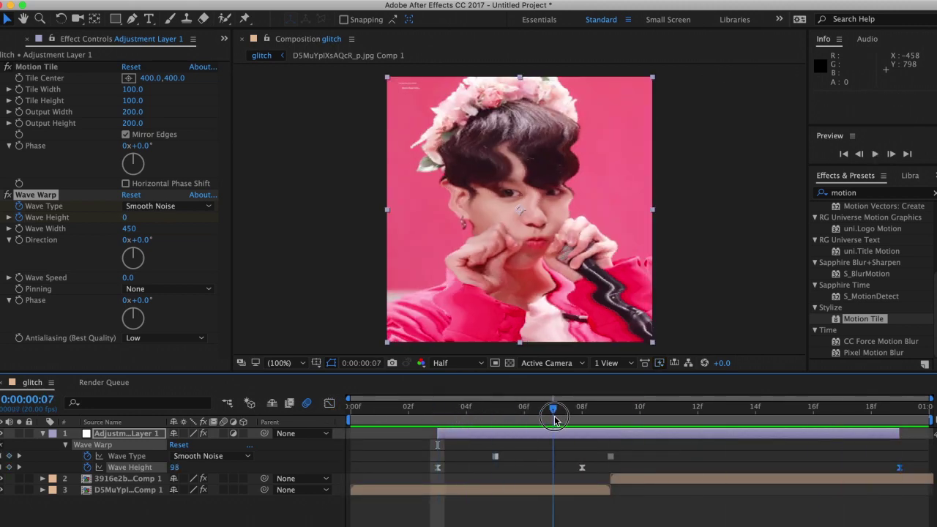
{"action": "key", "text": "u"}
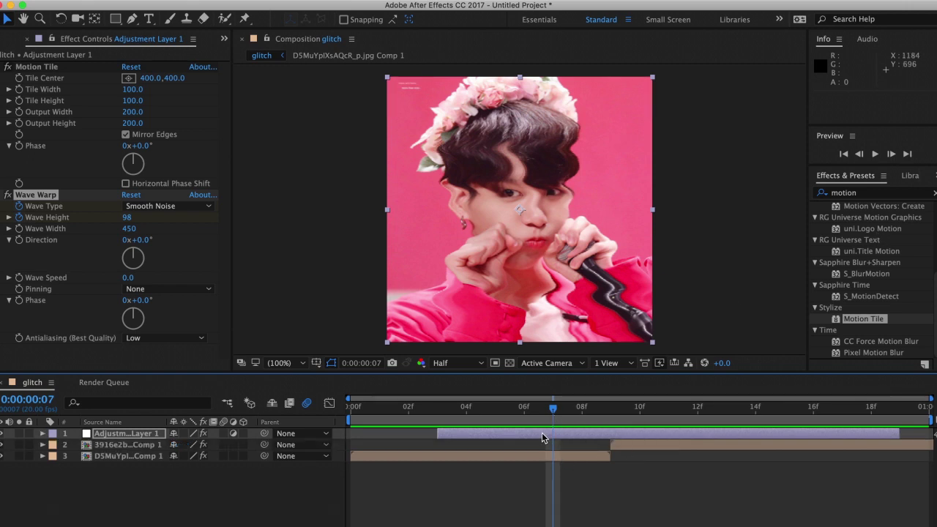
Add a new adjustment layer trimmed to span frames 5–16, with the playhead back at frame 5
{"action": "key", "text": "ctrl+alt+y"}
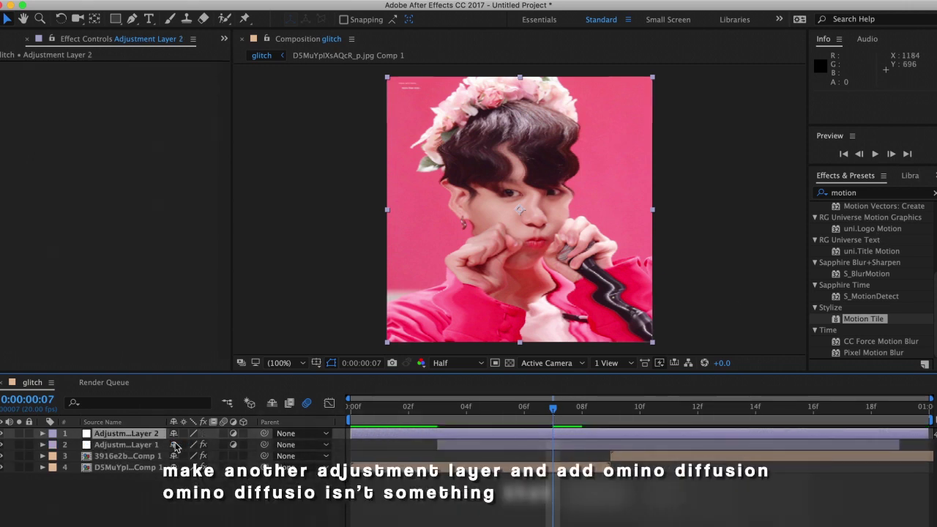
{"action": "left_click_drag", "start_coordinate": [350, 433], "coordinate": [495, 432]}
{"action": "left_click_drag", "start_coordinate": [782, 410], "coordinate": [848, 429]}
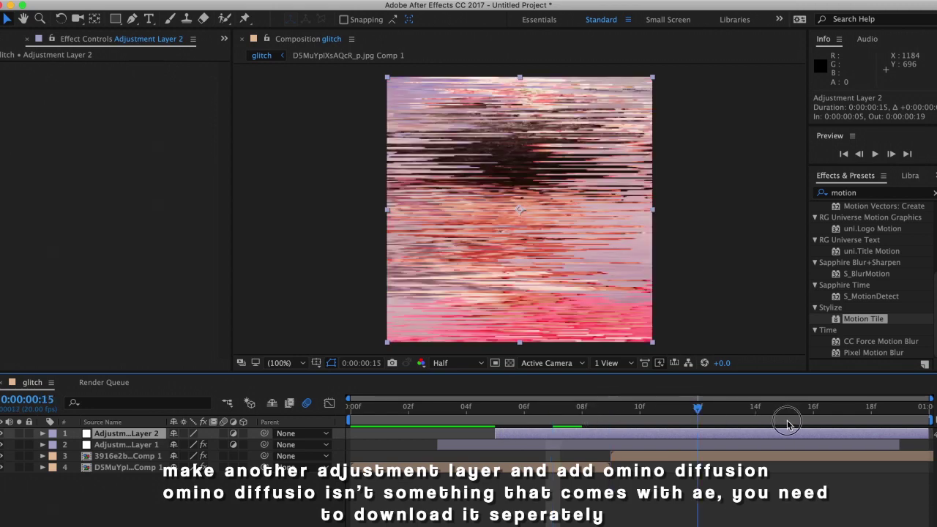
{"action": "key", "text": "alt+]"}
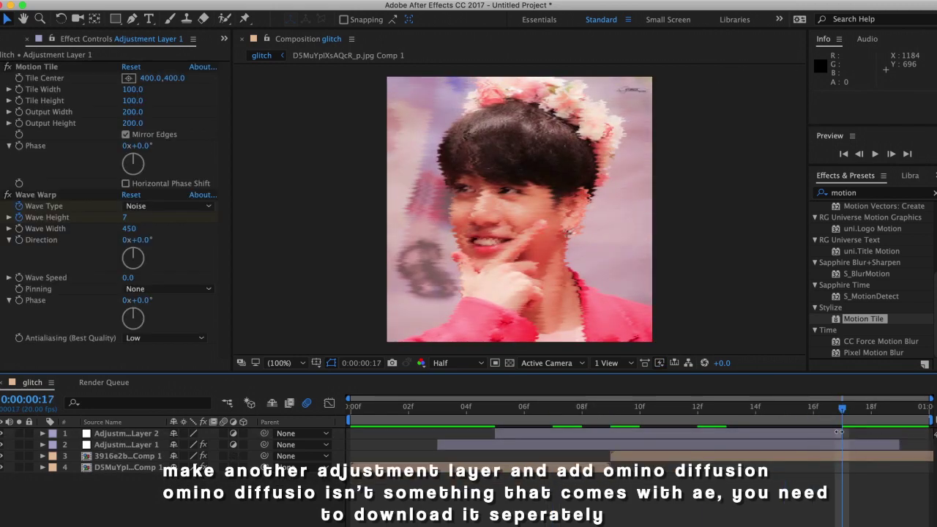
{"action": "left_click_drag", "start_coordinate": [786, 403], "coordinate": [495, 407]}
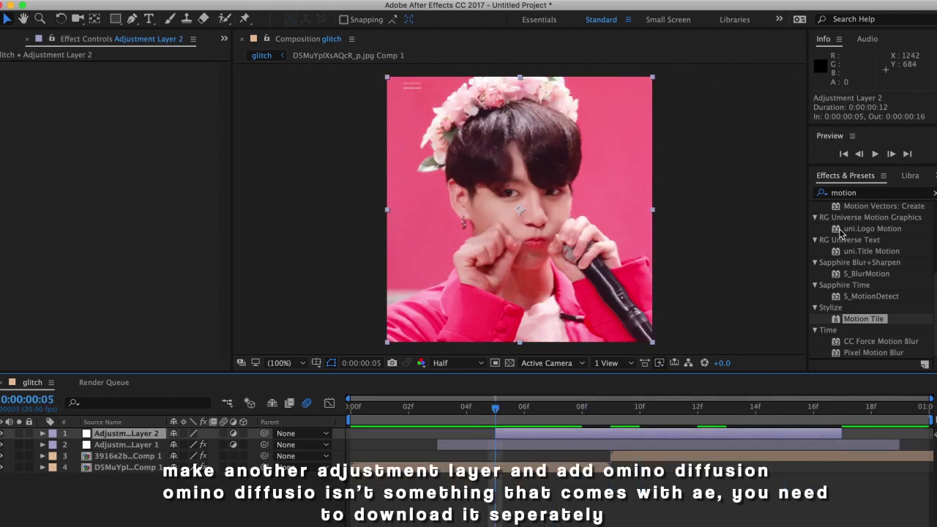
{"action": "double_click", "coordinate": [843, 192]}
Apply omino diffusion to Adjustment Layer 2 and lower its error across to 0.770
{"action": "type", "text": "omino"}
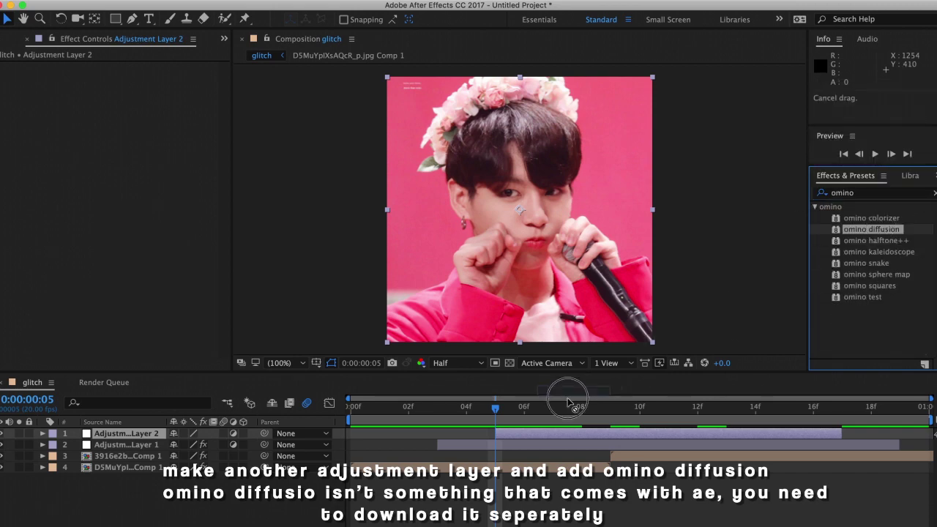
{"action": "left_click_drag", "start_coordinate": [882, 231], "coordinate": [516, 433]}
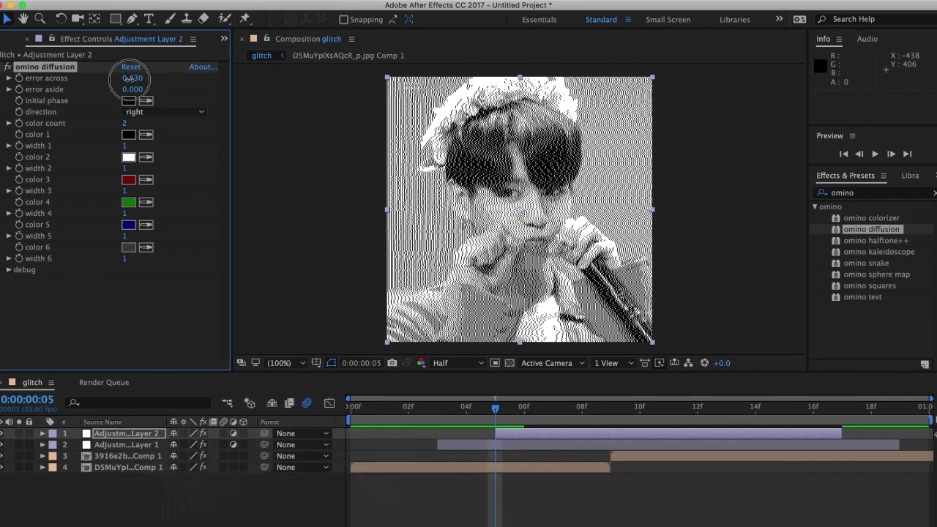
{"action": "mouse_move", "coordinate": [130, 79]}
{"action": "left_mouse_down"}
{"action": "mouse_move", "coordinate": [147, 79]}
{"action": "mouse_move", "coordinate": [125, 87]}
{"action": "left_mouse_up"}
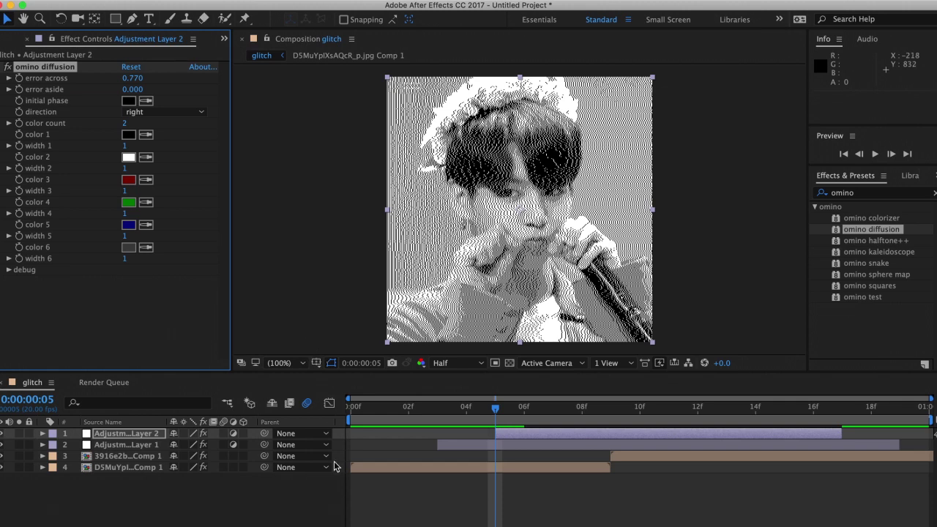
Keyframe Adjustment Layer 2 opacity at 0% on frame 5, 50% at frame 8, and 100% at frame 9
{"action": "key", "text": "t"}
{"action": "left_click_drag", "start_coordinate": [174, 444], "coordinate": [86, 454]}
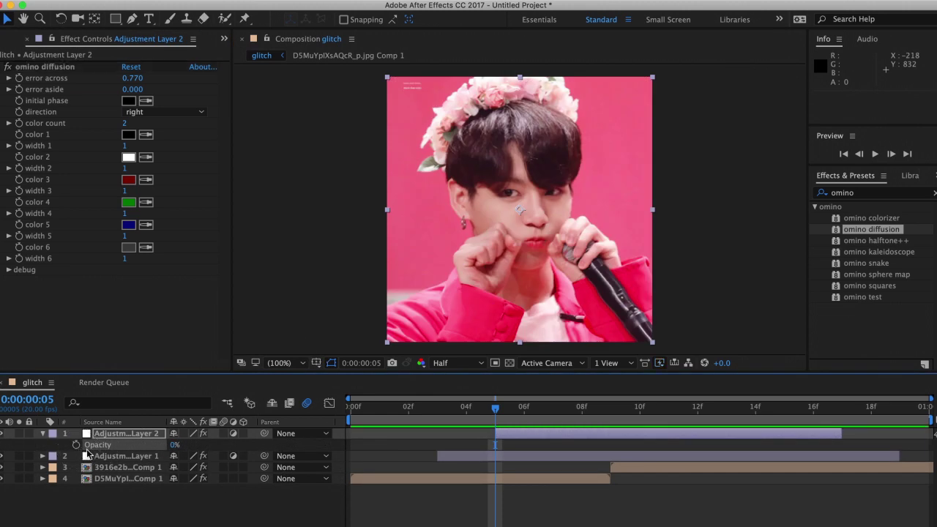
{"action": "left_click_drag", "start_coordinate": [527, 406], "coordinate": [583, 415]}
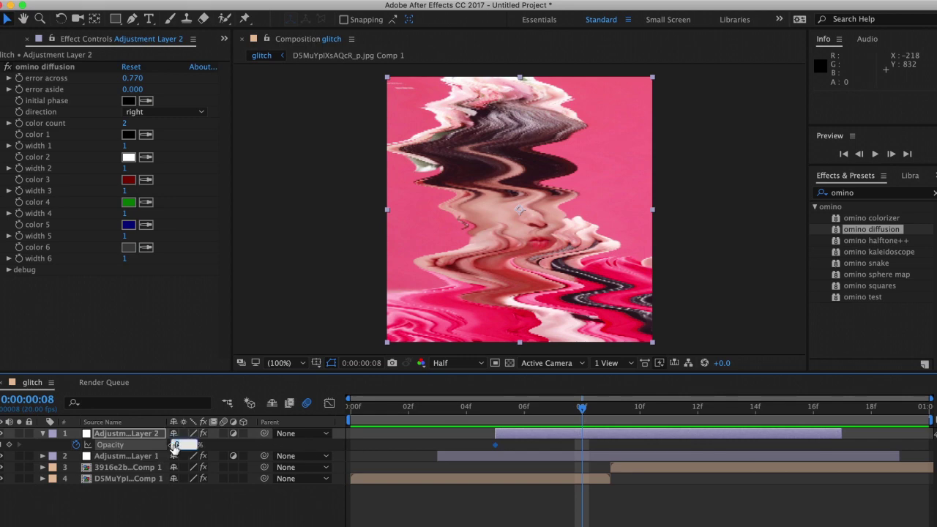
{"action": "type", "text": "60"}
{"action": "type", "text": "50"}
{"action": "key", "text": "Return"}
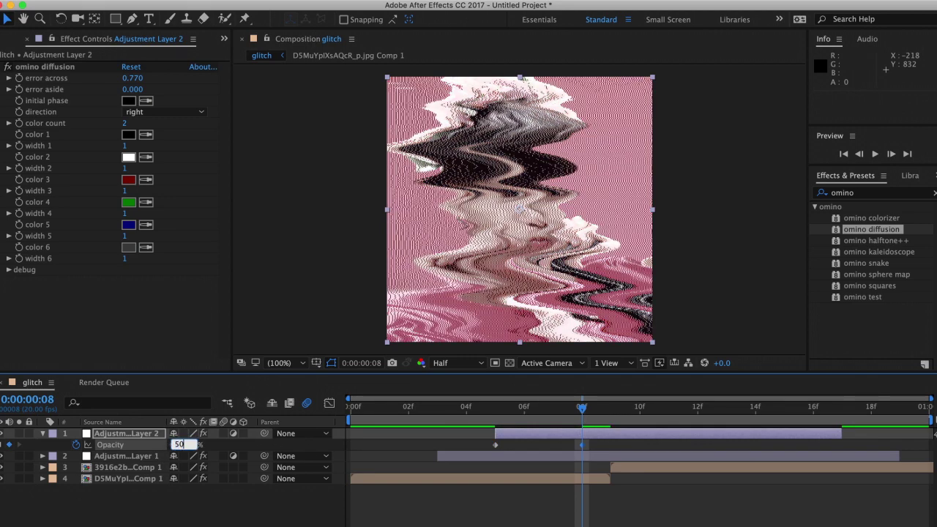
{"action": "left_click", "coordinate": [601, 416]}
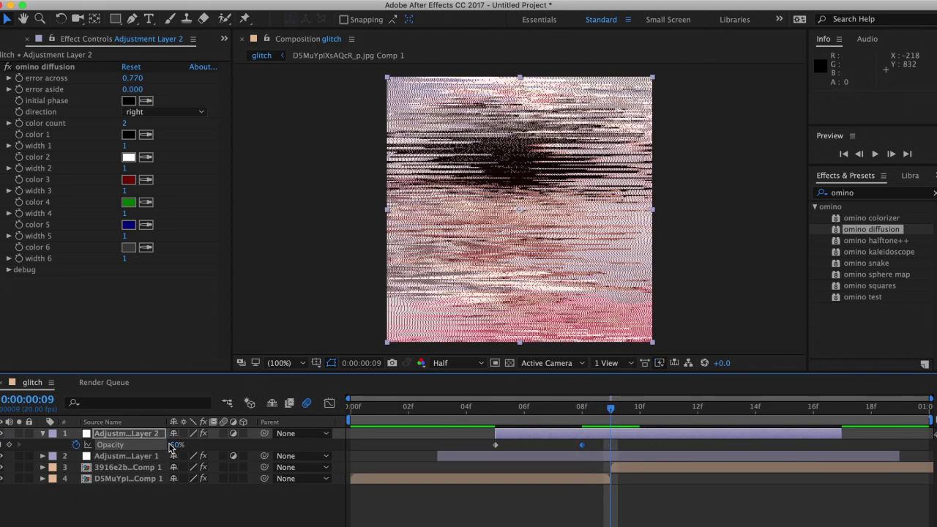
{"action": "left_click_drag", "start_coordinate": [171, 447], "coordinate": [212, 444]}
Trim Adjustment Layer 2 to end at frame 17 and keyframe its opacity to 0% there
{"action": "left_click_drag", "start_coordinate": [652, 408], "coordinate": [842, 418]}
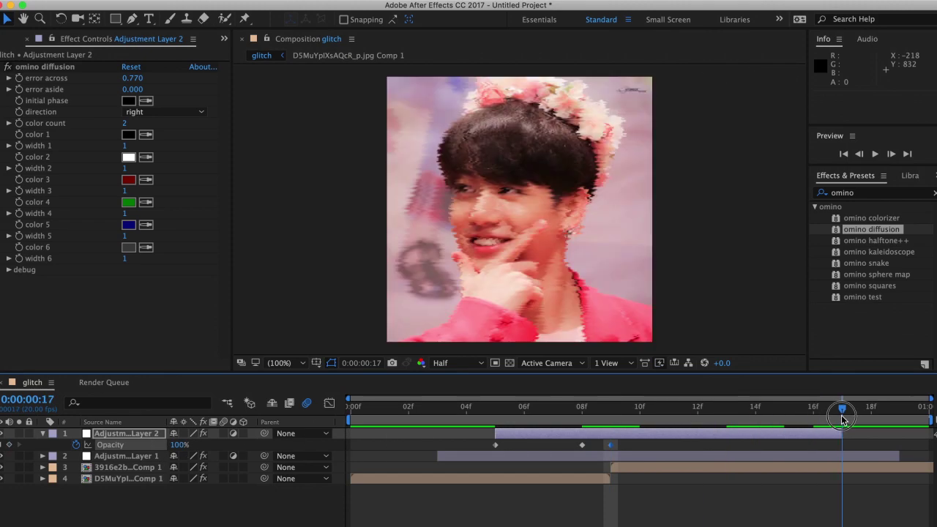
{"action": "key", "text": "alt+bracketright"}
{"action": "left_click_drag", "start_coordinate": [178, 445], "coordinate": [70, 445]}
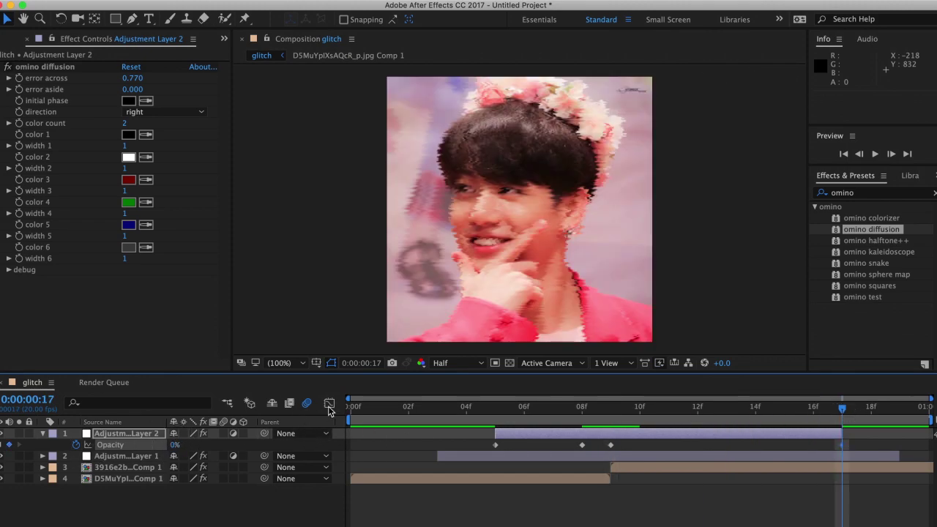
{"action": "left_click", "coordinate": [328, 404]}
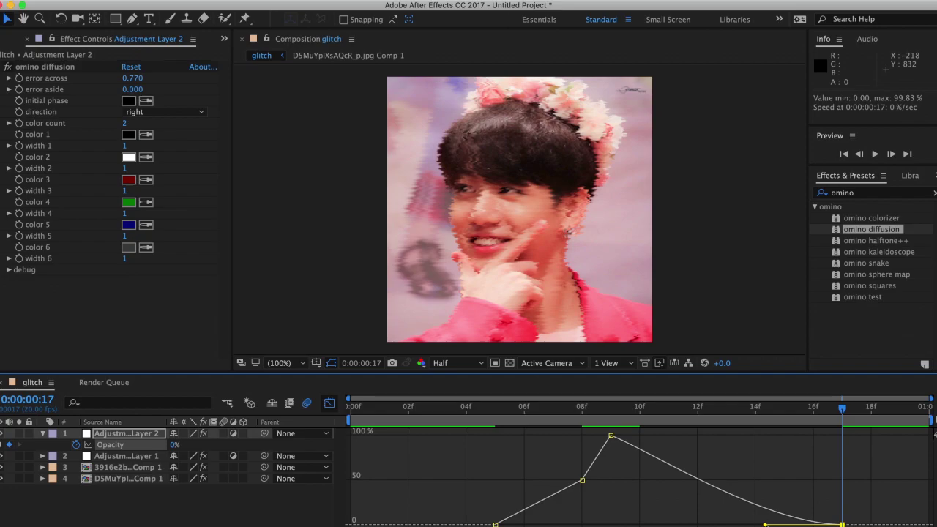
Ease the opacity curve into its frame-17 keyframe, preview it, and return to frame 9 in layer view
{"action": "left_click_drag", "start_coordinate": [765, 524], "coordinate": [743, 524]}
{"action": "left_click_drag", "start_coordinate": [394, 416], "coordinate": [319, 414]}
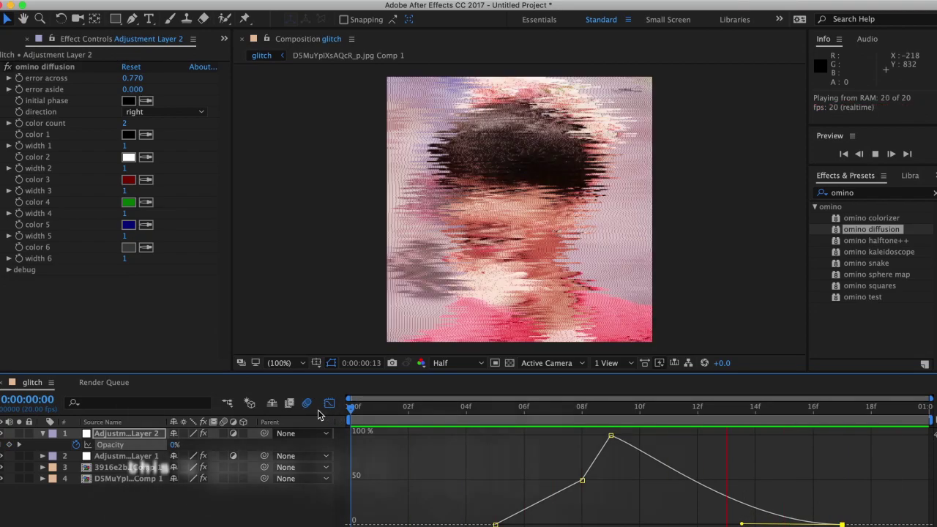
{"action": "key", "text": "space"}
{"action": "left_click", "coordinate": [329, 403]}
{"action": "left_click_drag", "start_coordinate": [352, 407], "coordinate": [613, 415]}
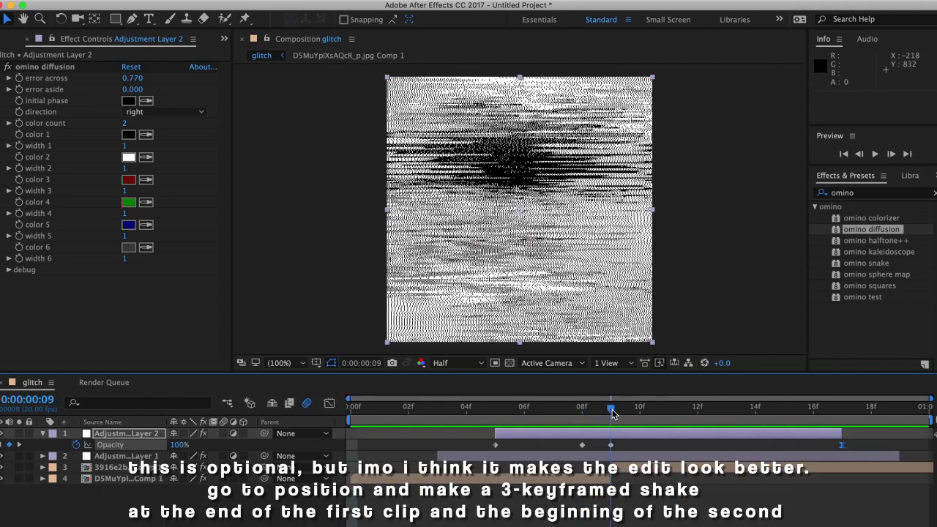
Keyframe the first photo clip's Position at frame 6, X 388 at frame 7, and X 1001 at frame 8, then preview
{"action": "left_click", "coordinate": [524, 415]}
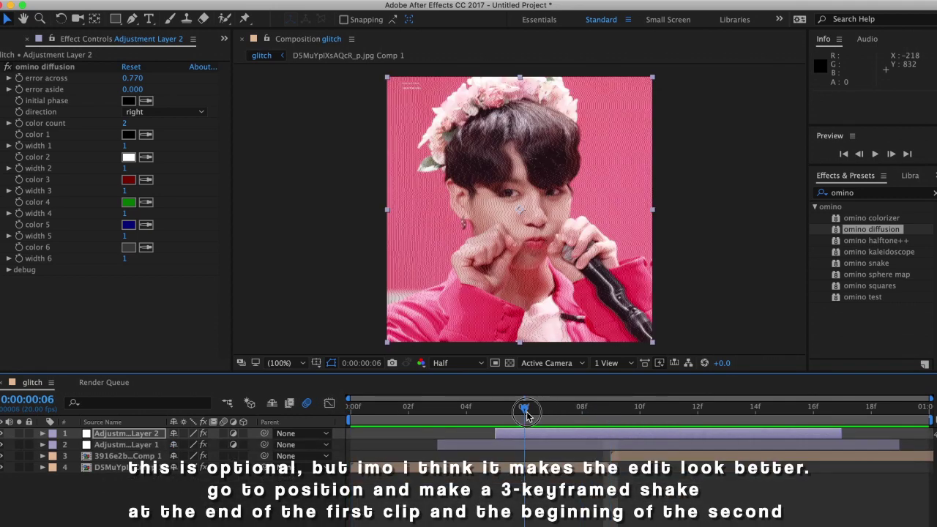
{"action": "left_click", "coordinate": [528, 471]}
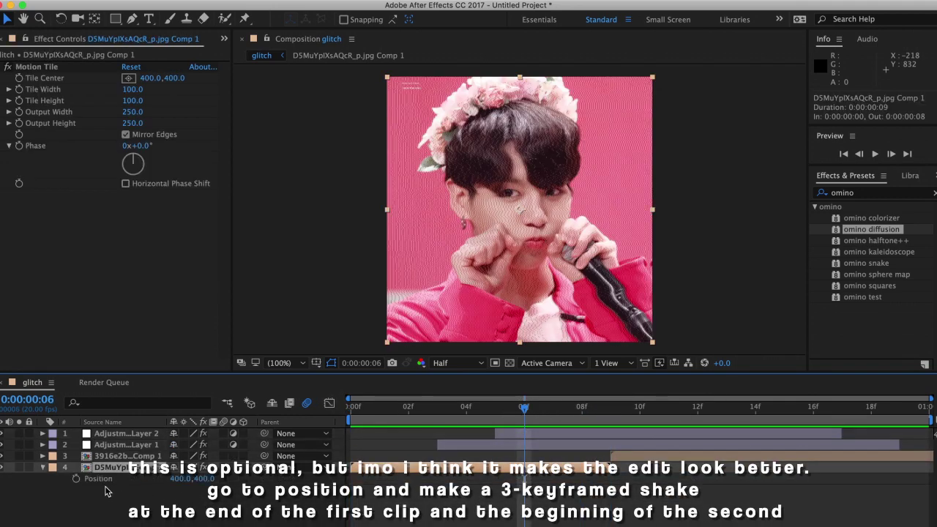
{"action": "left_click_drag", "start_coordinate": [518, 416], "coordinate": [561, 414]}
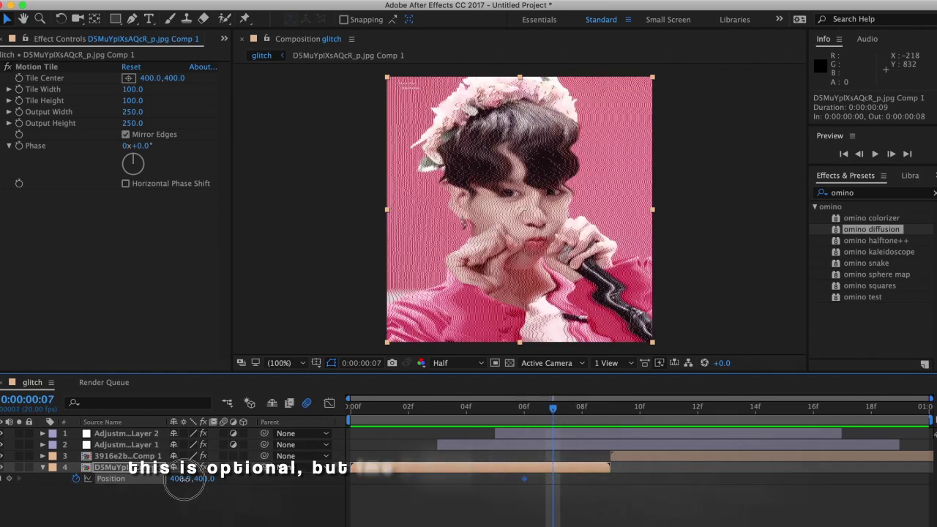
{"action": "left_click_drag", "start_coordinate": [188, 480], "coordinate": [179, 485]}
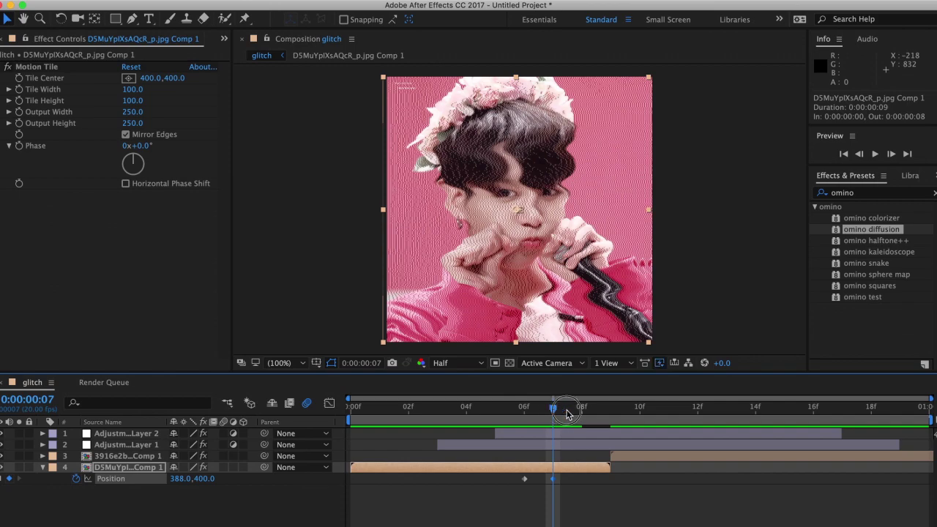
{"action": "left_click", "coordinate": [575, 410]}
{"action": "mouse_move", "coordinate": [208, 479]}
{"action": "left_mouse_down"}
{"action": "mouse_move", "coordinate": [633, 481]}
{"action": "mouse_move", "coordinate": [515, 507]}
{"action": "left_mouse_up"}
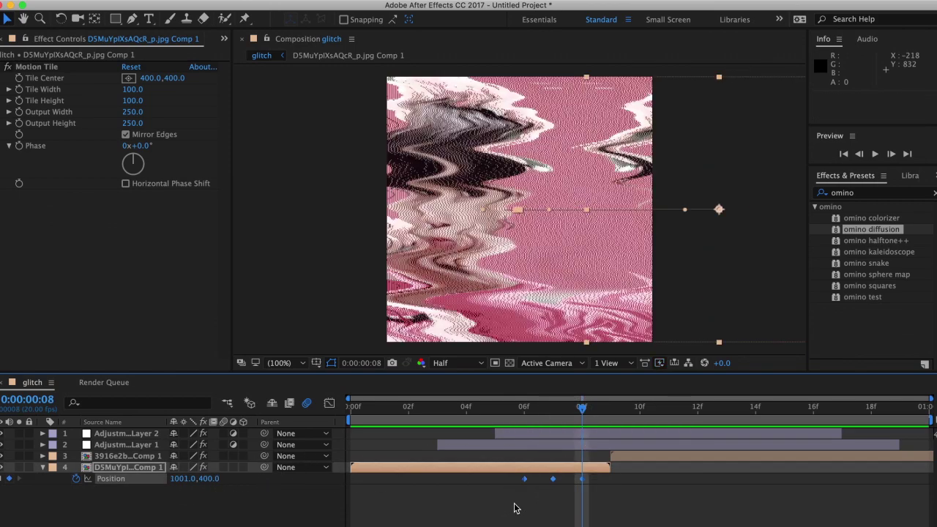
{"action": "left_click", "coordinate": [439, 410]}
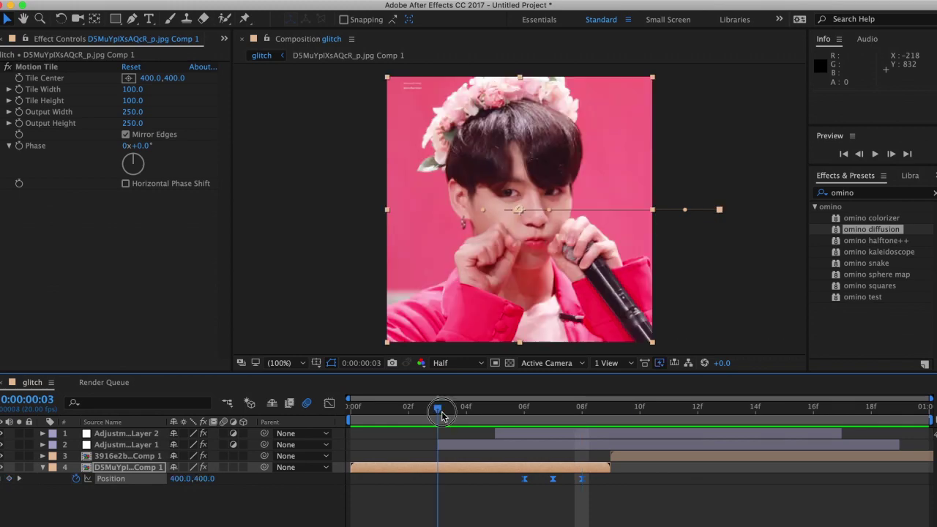
{"action": "key", "text": "space"}
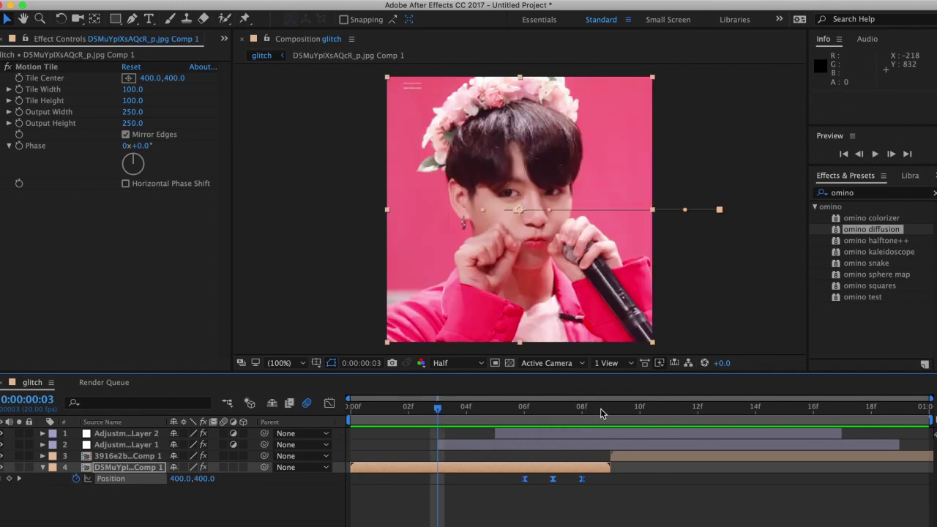
{"action": "left_click", "coordinate": [610, 410]}
Keyframe the second photo clip's Position from frame 9, with X 55 then 418, and Easy Ease all three keys
{"action": "key", "text": "u"}
{"action": "left_click", "coordinate": [619, 450]}
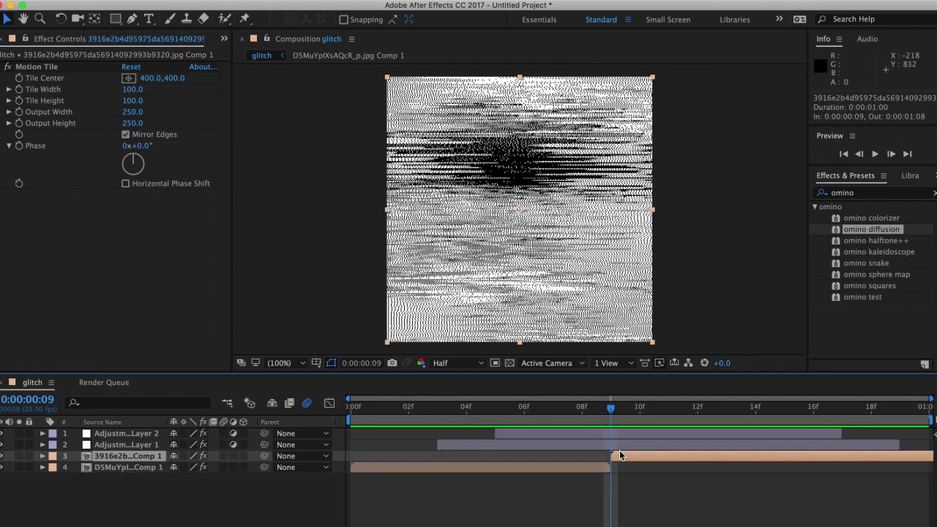
{"action": "key", "text": "p"}
{"action": "left_click", "coordinate": [76, 467]}
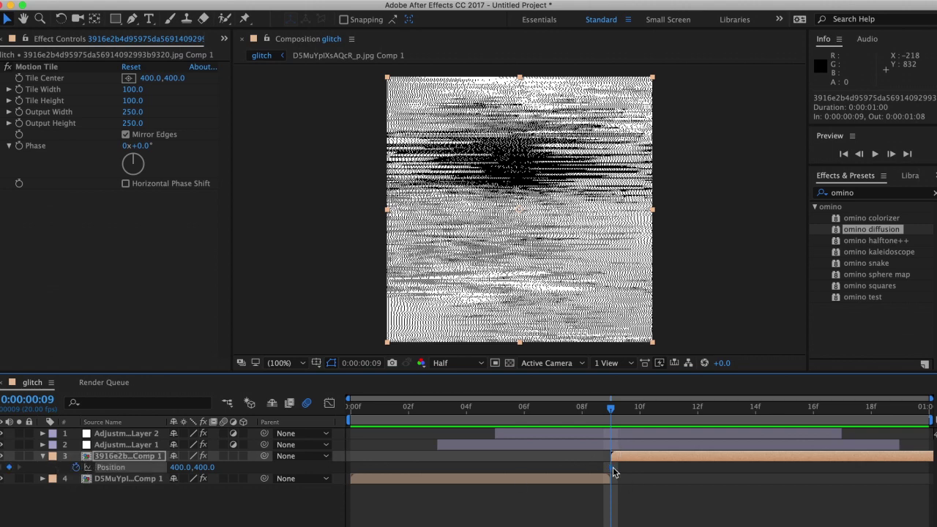
{"action": "left_click_drag", "start_coordinate": [645, 476], "coordinate": [680, 475]}
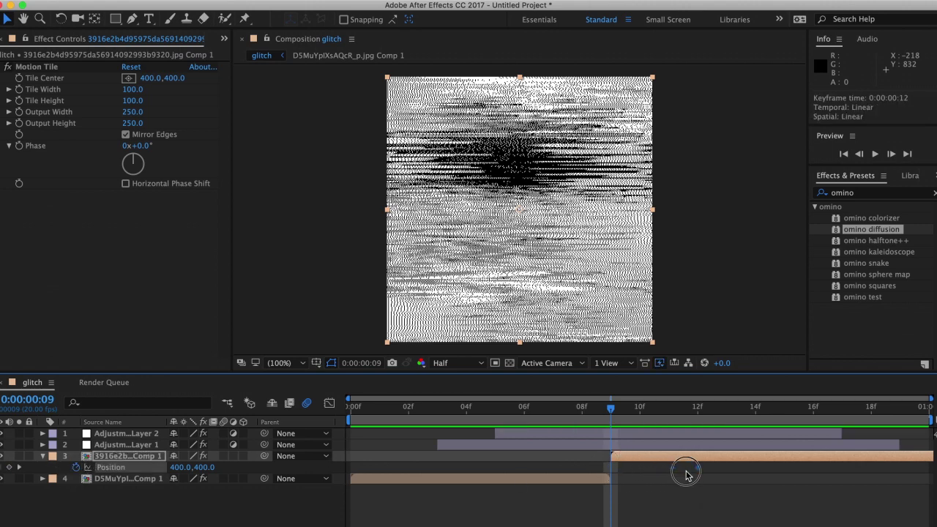
{"action": "left_click_drag", "start_coordinate": [178, 469], "coordinate": [172, 469]}
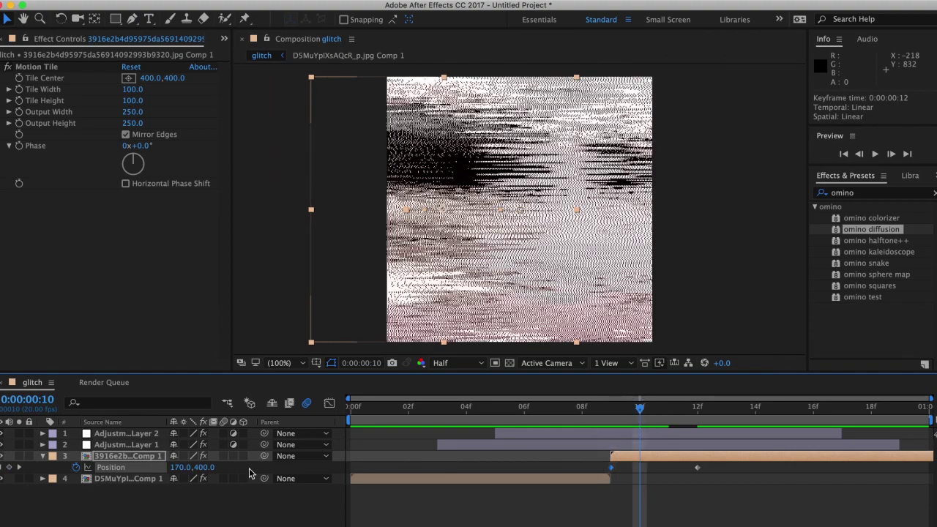
{"action": "left_click_drag", "start_coordinate": [181, 467], "coordinate": [322, 468]}
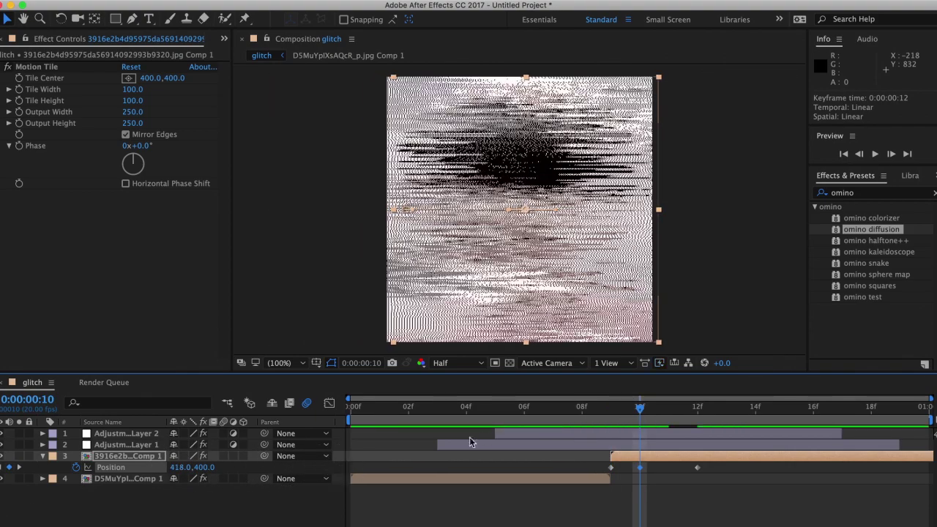
{"action": "left_click_drag", "start_coordinate": [686, 475], "coordinate": [583, 483]}
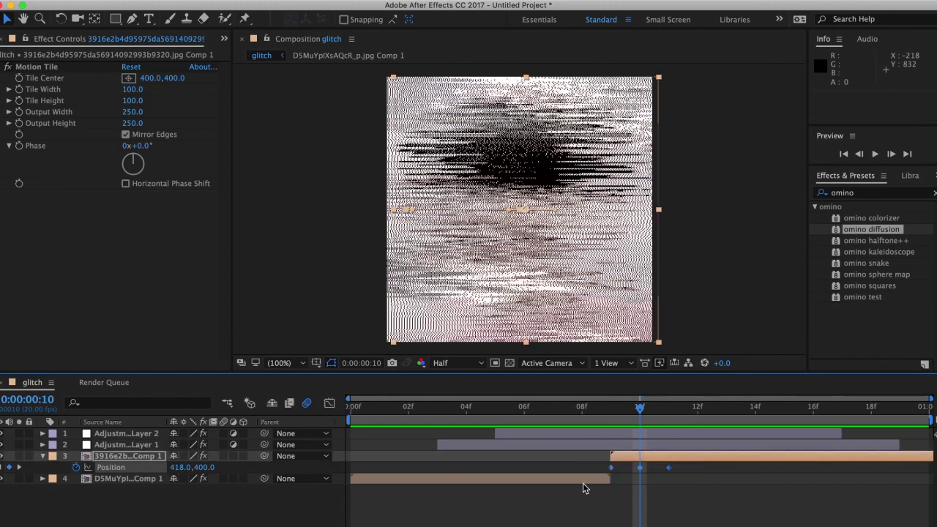
{"action": "key", "text": "F9"}
{"action": "left_click", "coordinate": [439, 419]}
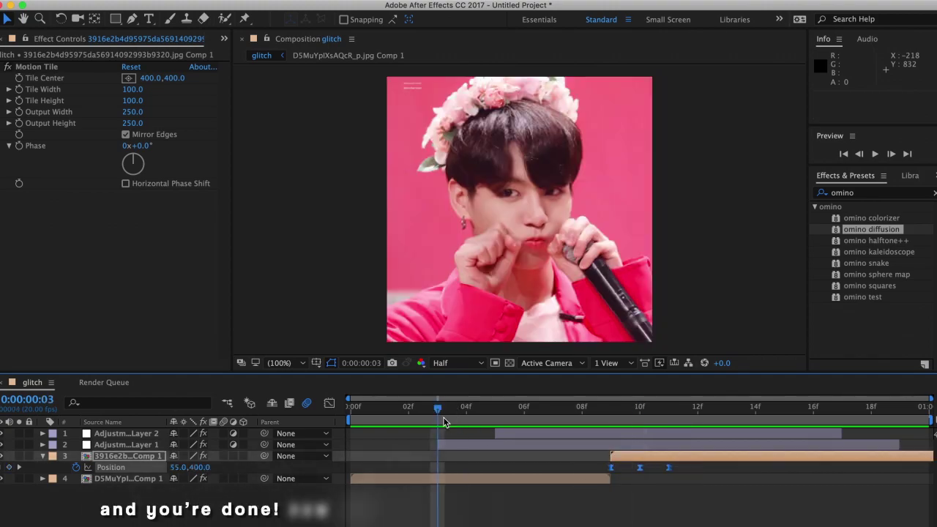
{"action": "key", "text": "space"}
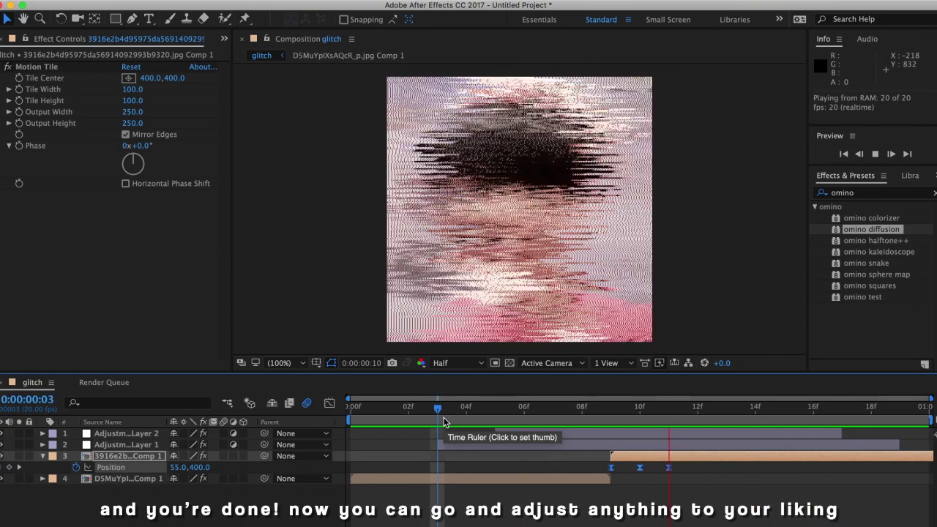
{"action": "key", "text": "space"}
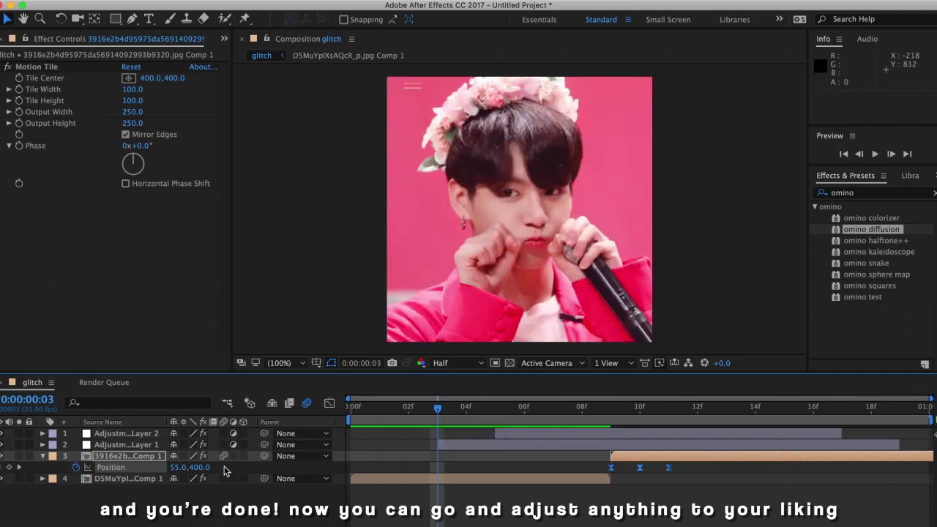
{"action": "left_click", "coordinate": [224, 482]}
{"action": "key", "text": "space"}
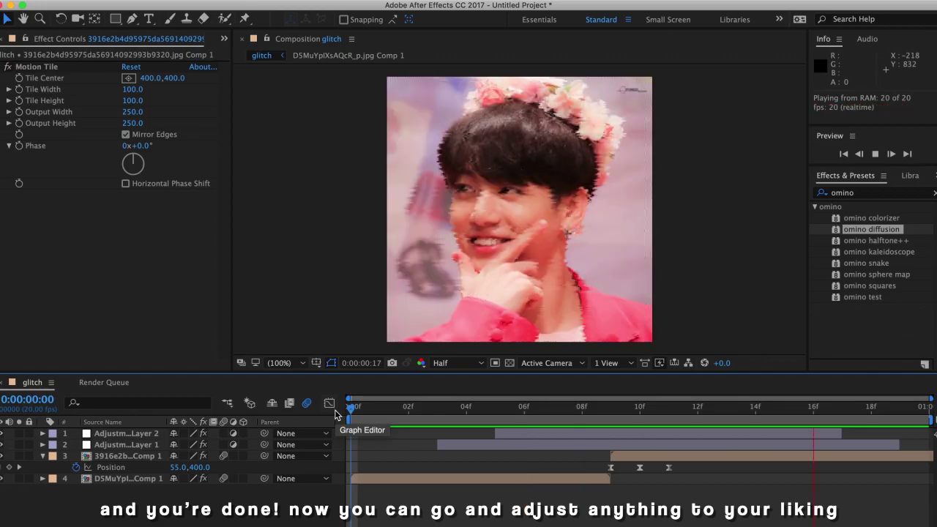
{"action": "key", "text": "space"}
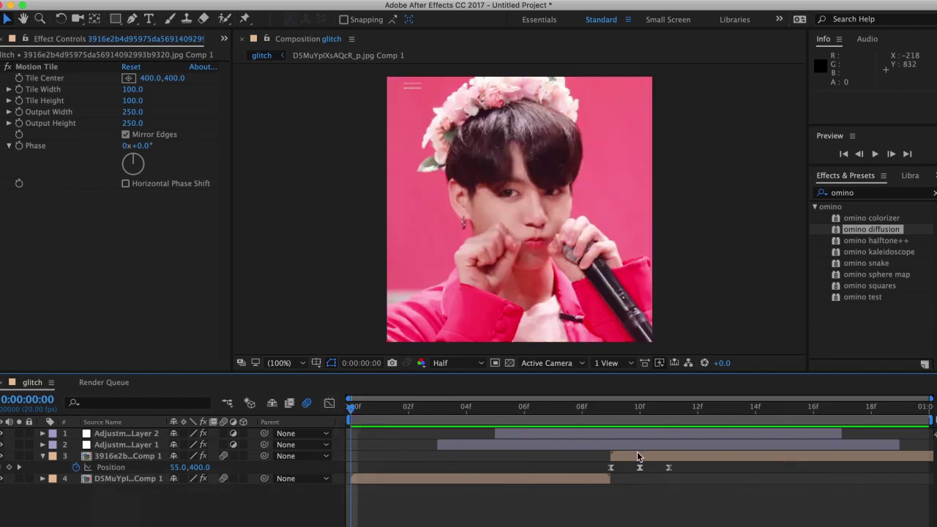
{"action": "left_click", "coordinate": [633, 455]}
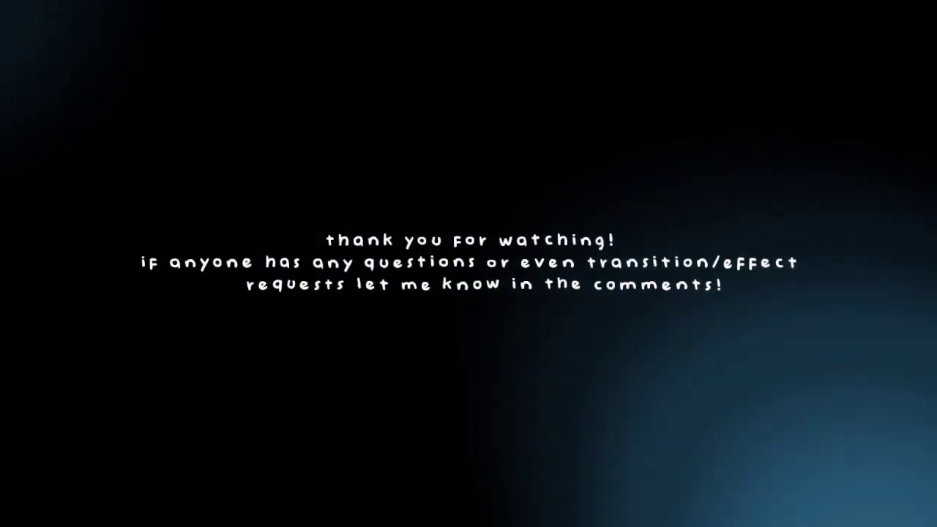